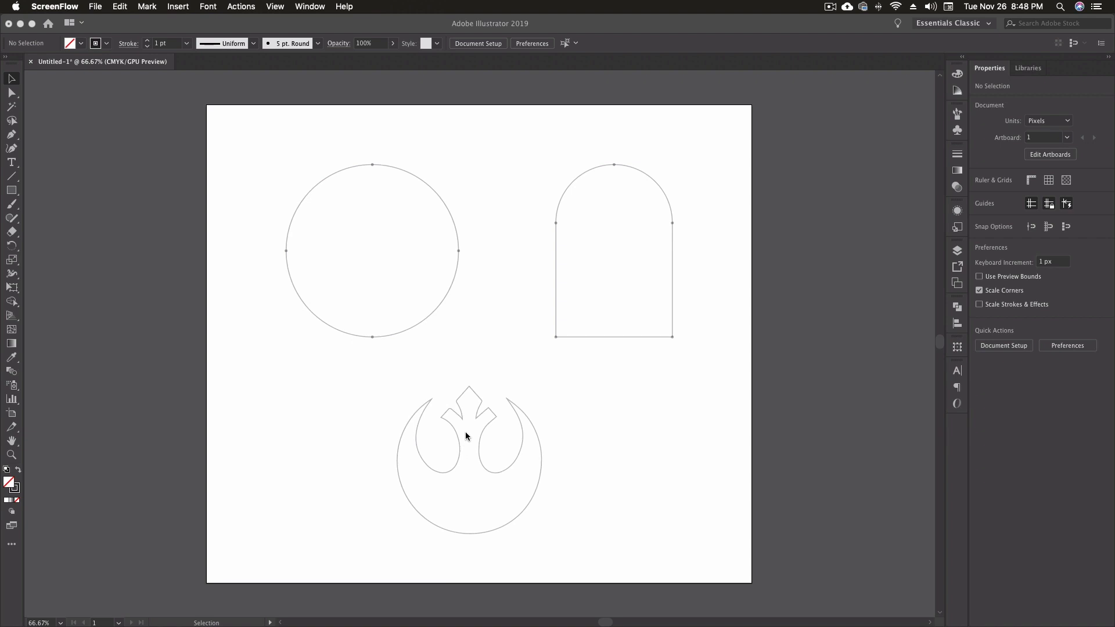
# Trace the template circle through its four guide points with the Curvature tool and close the path.
pyautogui.click(467, 433)
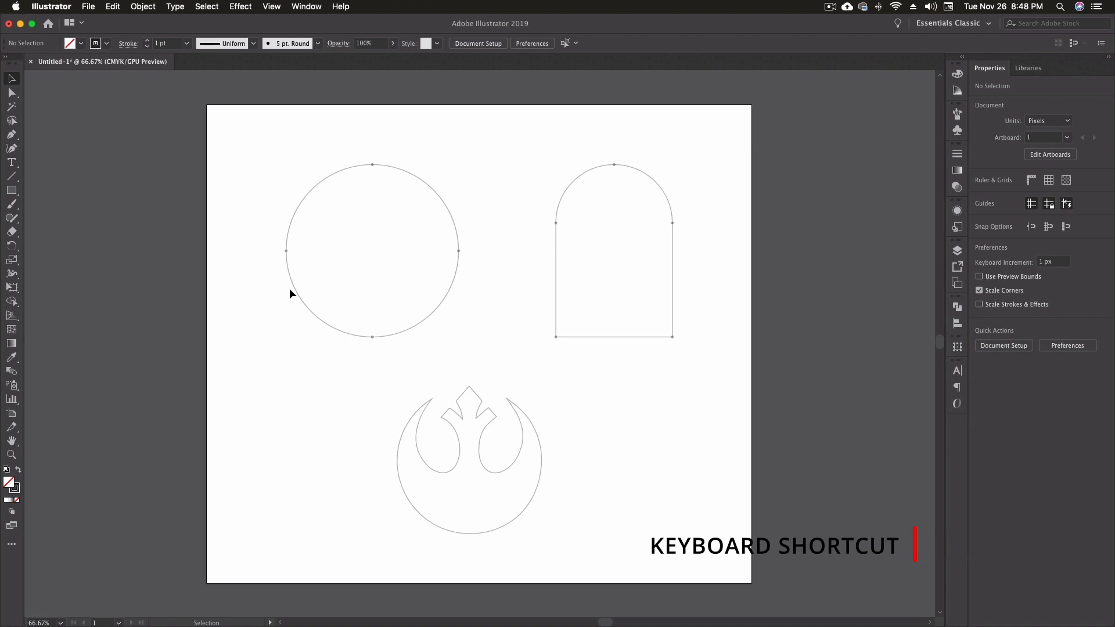
pyautogui.hotkey('shift', '`')
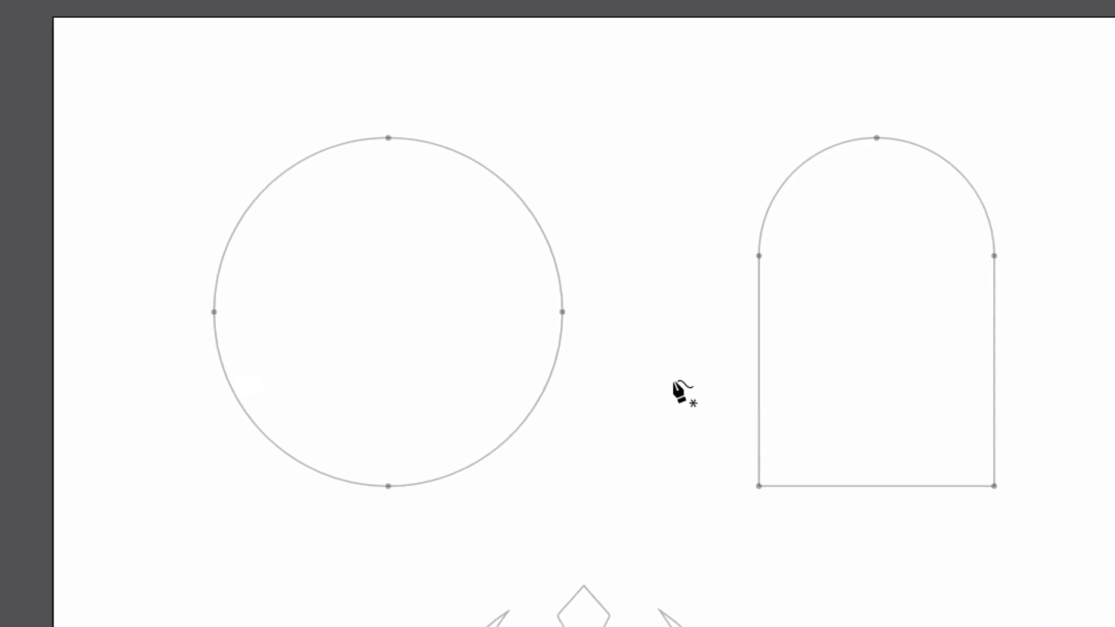
pyautogui.click(391, 134)
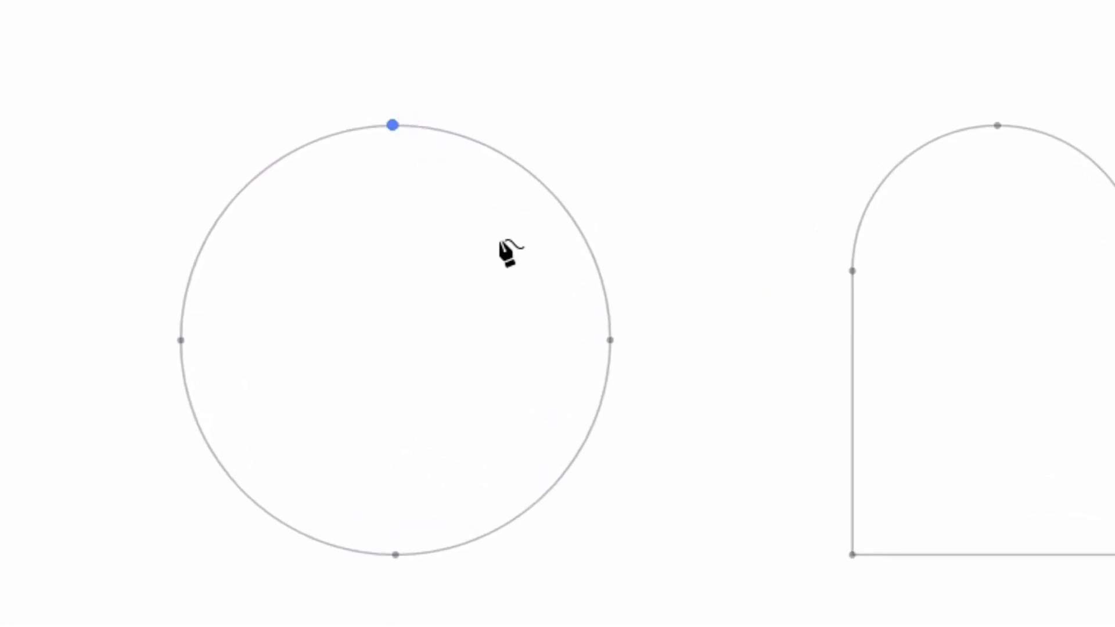
pyautogui.click(610, 340)
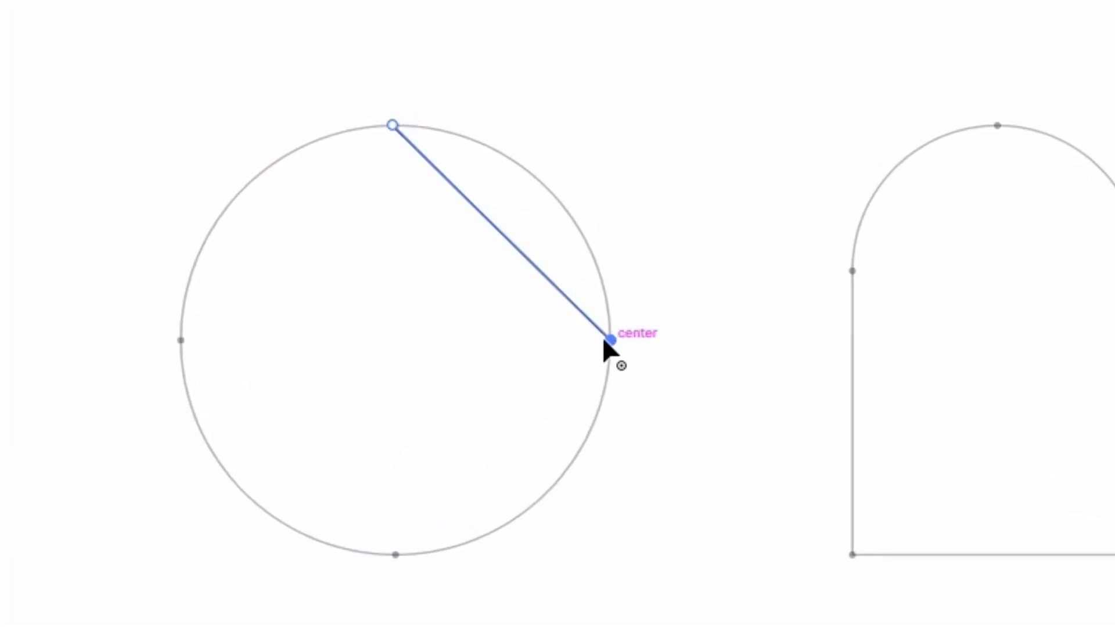
pyautogui.click(394, 551)
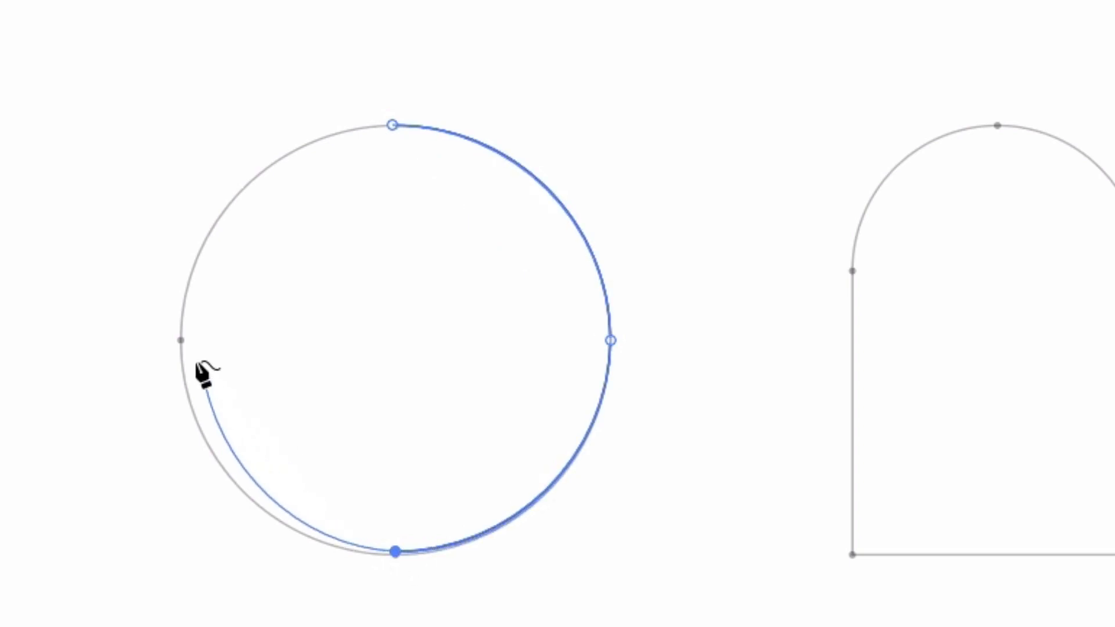
pyautogui.click(180, 341)
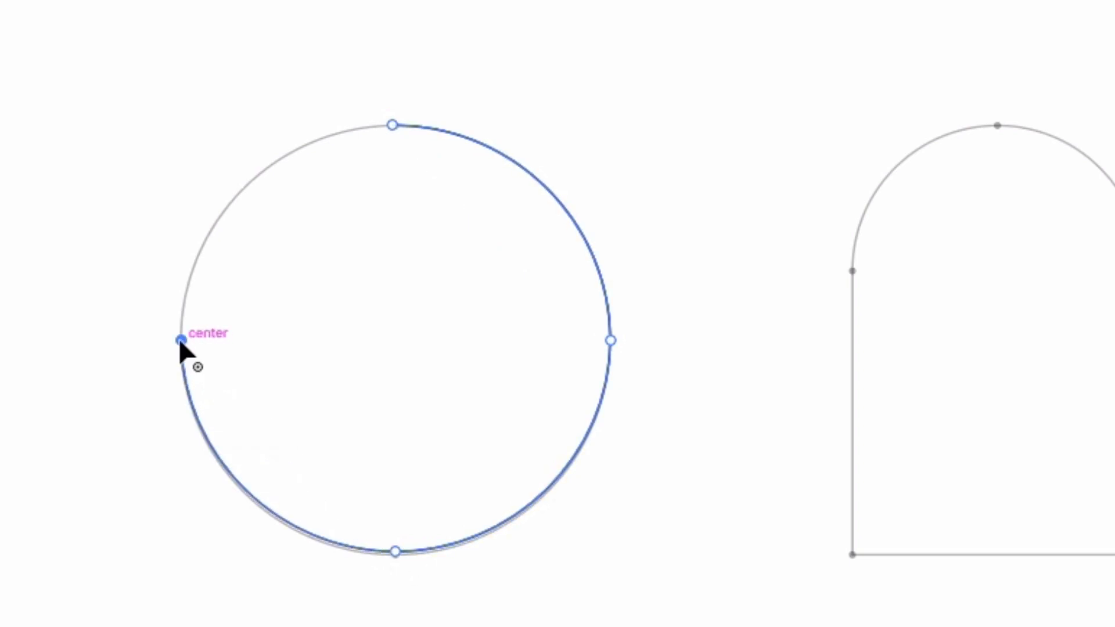
pyautogui.click(393, 125)
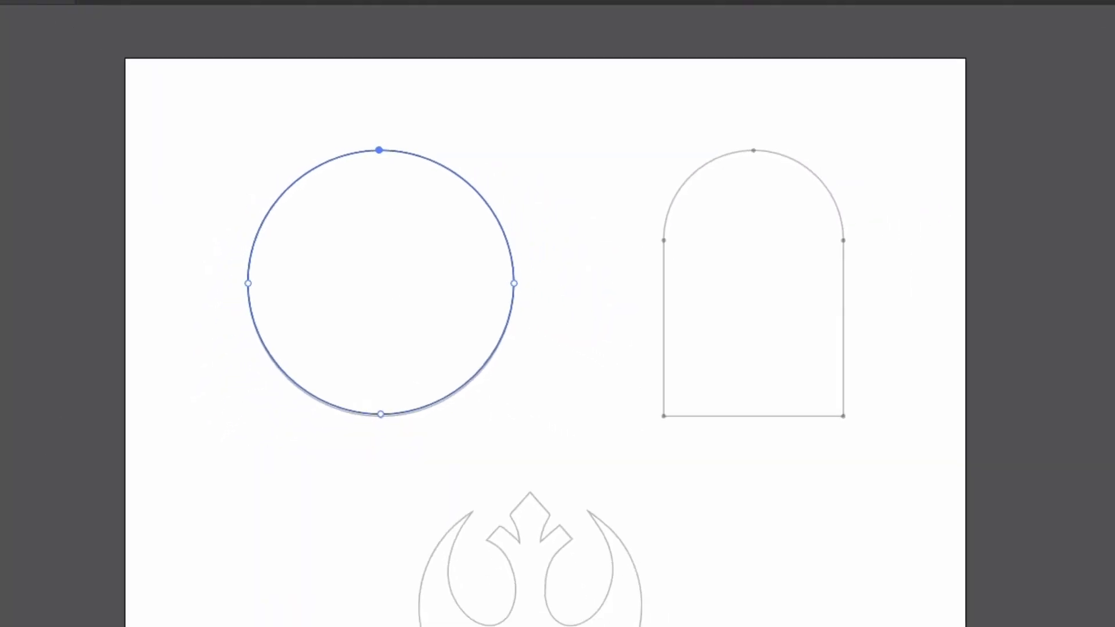
# Move the traced circle's bottom anchor down onto the template's bottom guide point with the Curvature tool.
pyautogui.press('z')
pyautogui.moveTo(349, 405); pyautogui.dragTo(543, 447)
pyautogui.hscroll(-5, 299, 346)
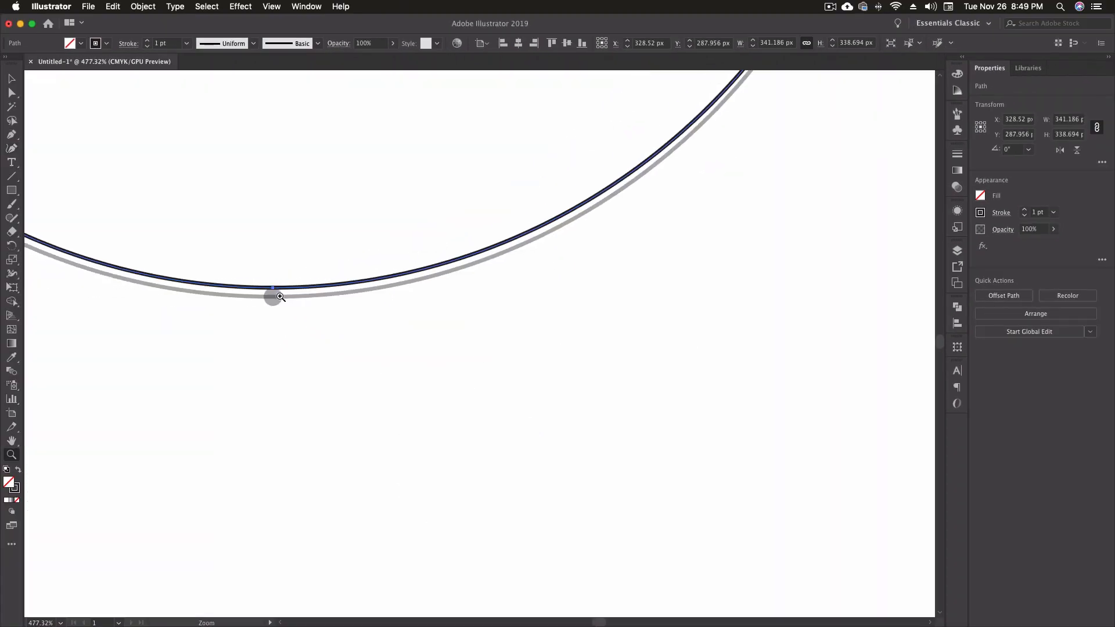
pyautogui.click(12, 150)
pyautogui.moveTo(272, 288); pyautogui.dragTo(272, 297)
# Nudge the traced circle's top anchor onto its guide point and check the side anchors against the template.
pyautogui.scroll(10, 463, 349)
pyautogui.hscroll(-5, 464, 349)
pyautogui.scroll(10, 463, 348)
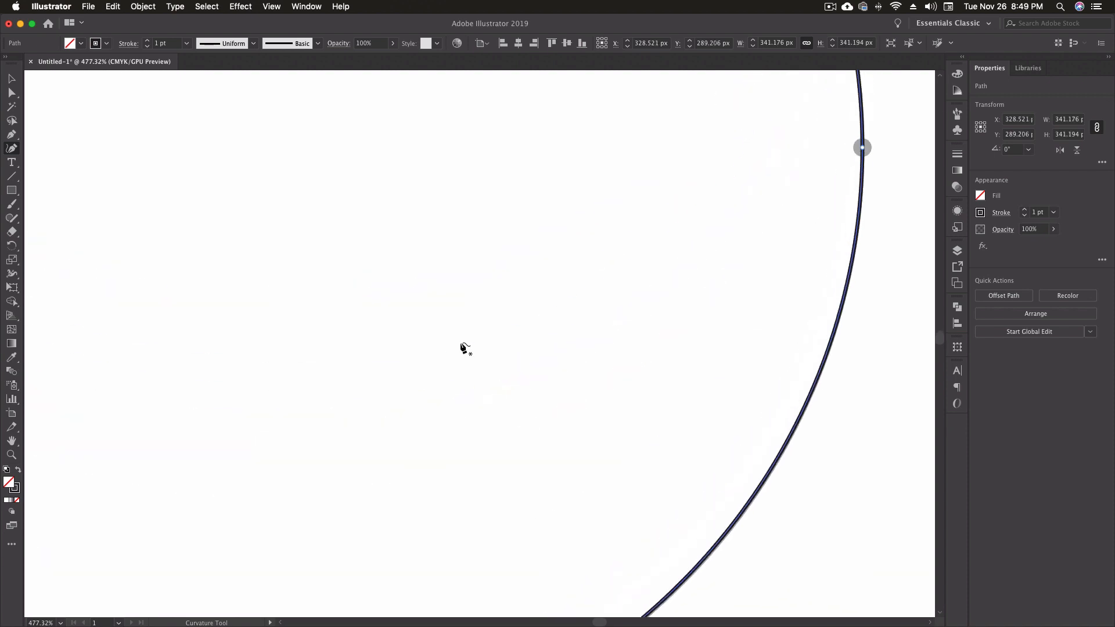
pyautogui.scroll(4, 464, 348)
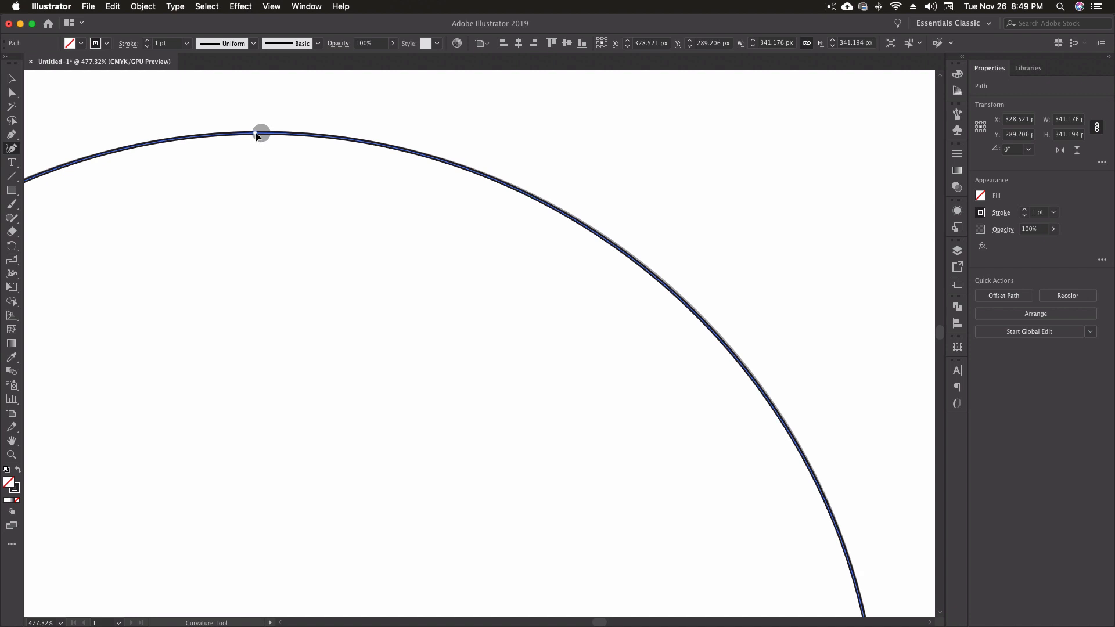
pyautogui.moveTo(262, 131); pyautogui.dragTo(262, 131)
pyautogui.scroll(-5, 284, 225)
pyautogui.hscroll(-5, 285, 225)
pyautogui.hscroll(-10, 287, 230)
pyautogui.scroll(3, 286, 230)
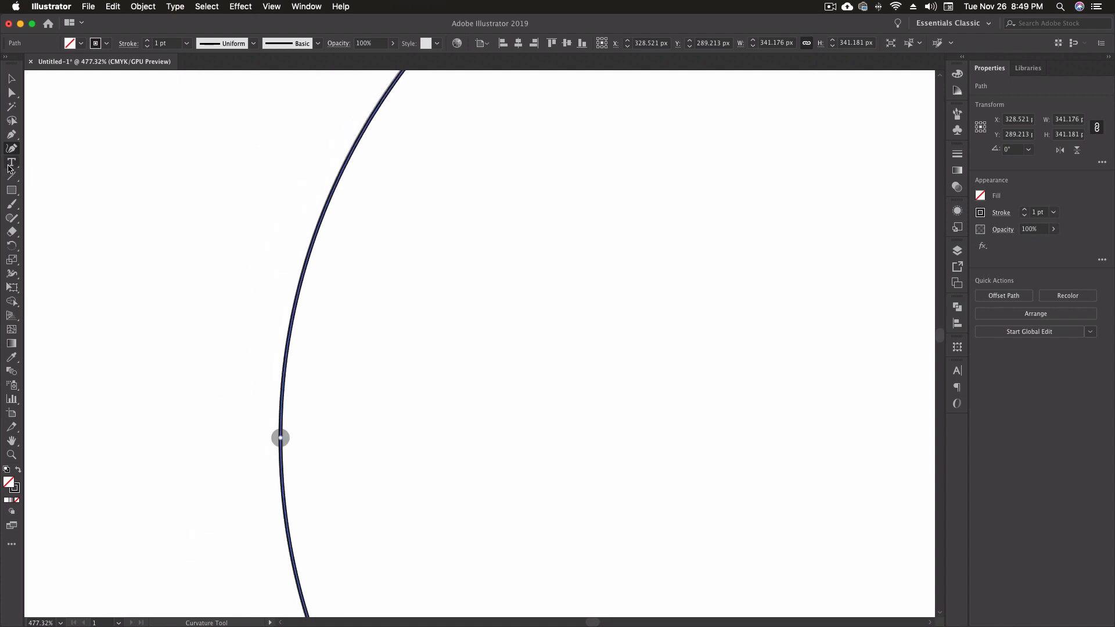
# Move the circle's top anchor straight down below the template outline with the Direct Selection tool.
pyautogui.click(11, 134)
pyautogui.hscroll(10, 504, 255)
pyautogui.scroll(10, 504, 256)
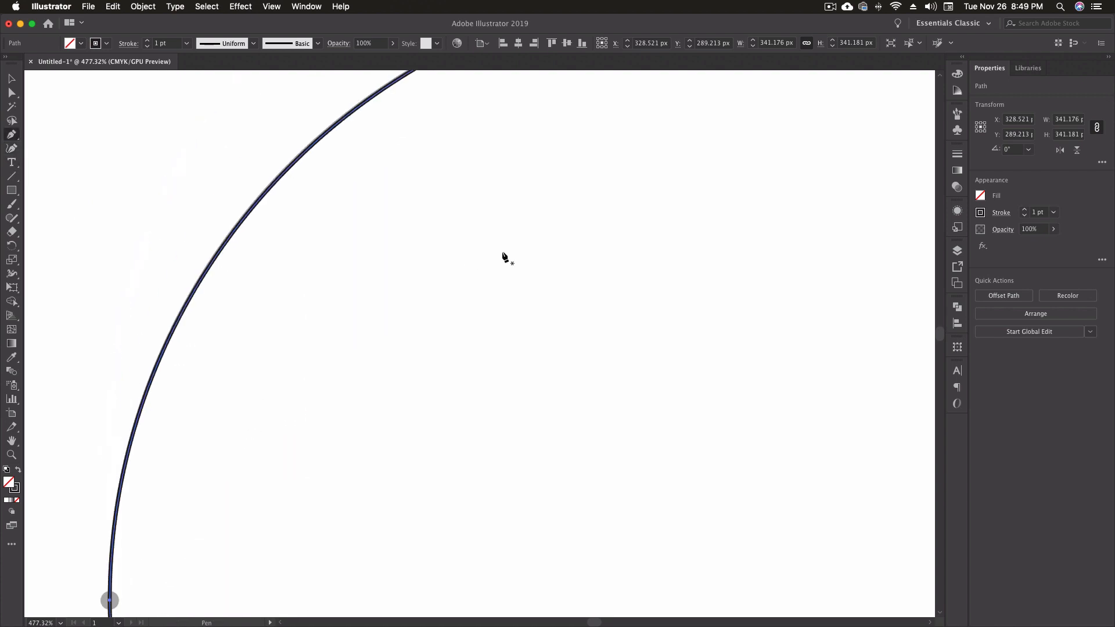
pyautogui.press('a')
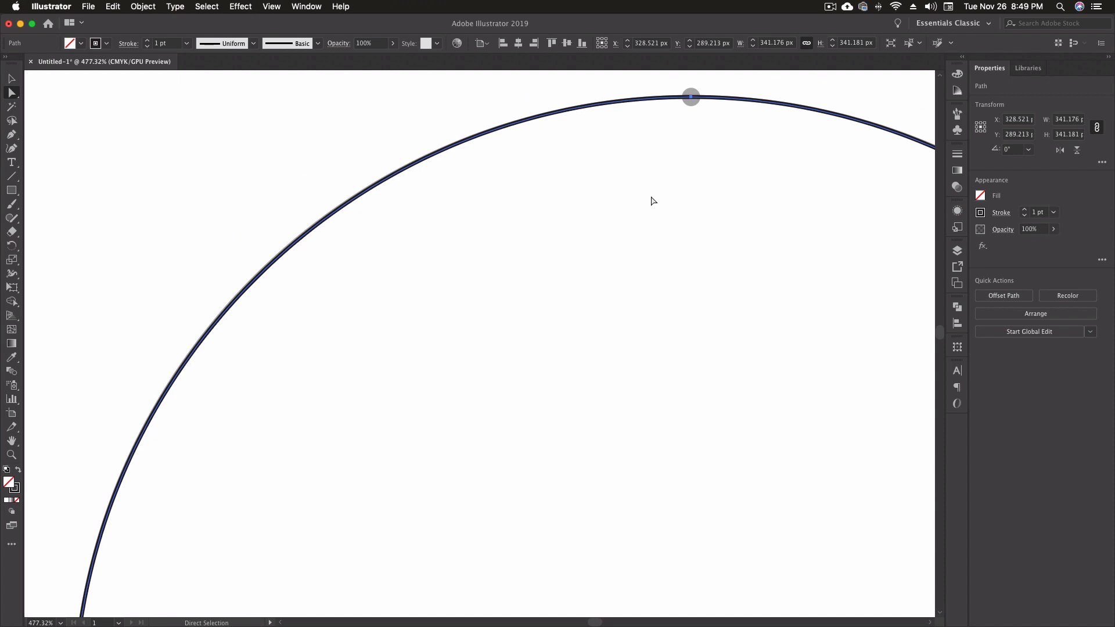
pyautogui.click(692, 96)
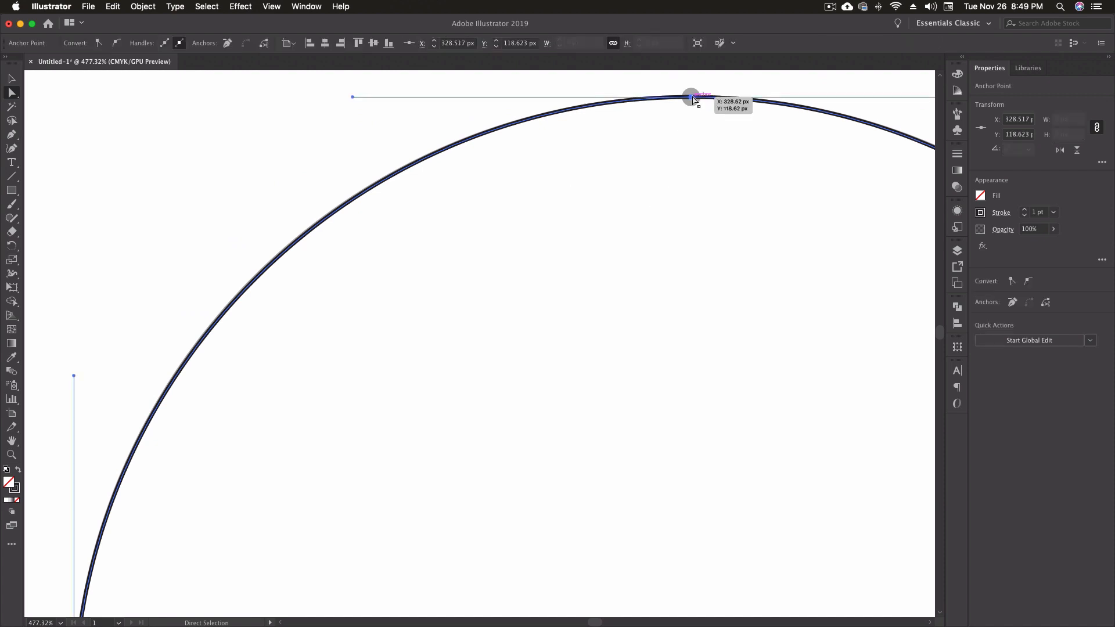
pyautogui.moveTo(692, 98); pyautogui.dragTo(652, 140)
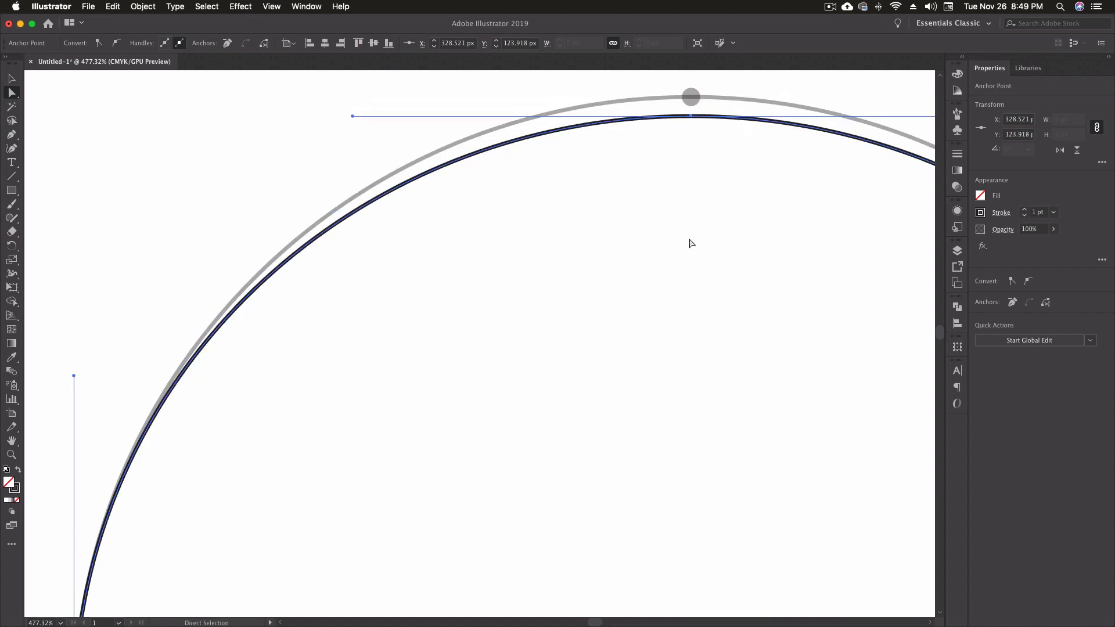
# Reposition the circle's top anchor on the template's top guide point with the Curvature tool.
pyautogui.hscroll(5, 679, 221)
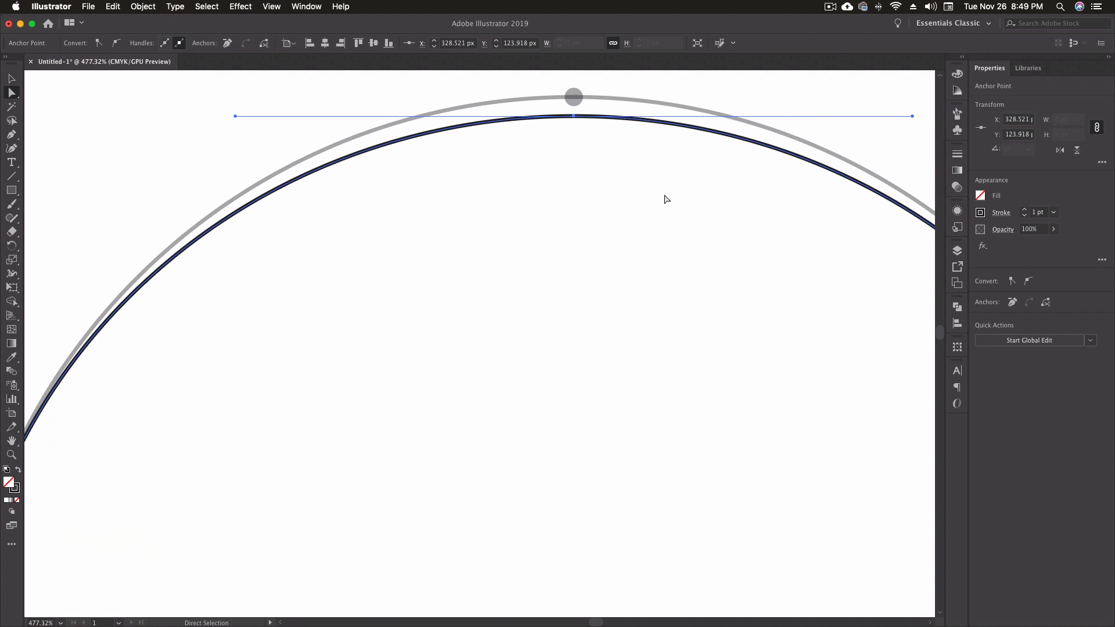
pyautogui.click(16, 150)
pyautogui.moveTo(573, 115); pyautogui.dragTo(574, 96)
pyautogui.scroll(-5, 631, 174)
pyautogui.hscroll(4, 630, 174)
pyautogui.scroll(-5, 633, 175)
pyautogui.hscroll(3, 633, 174)
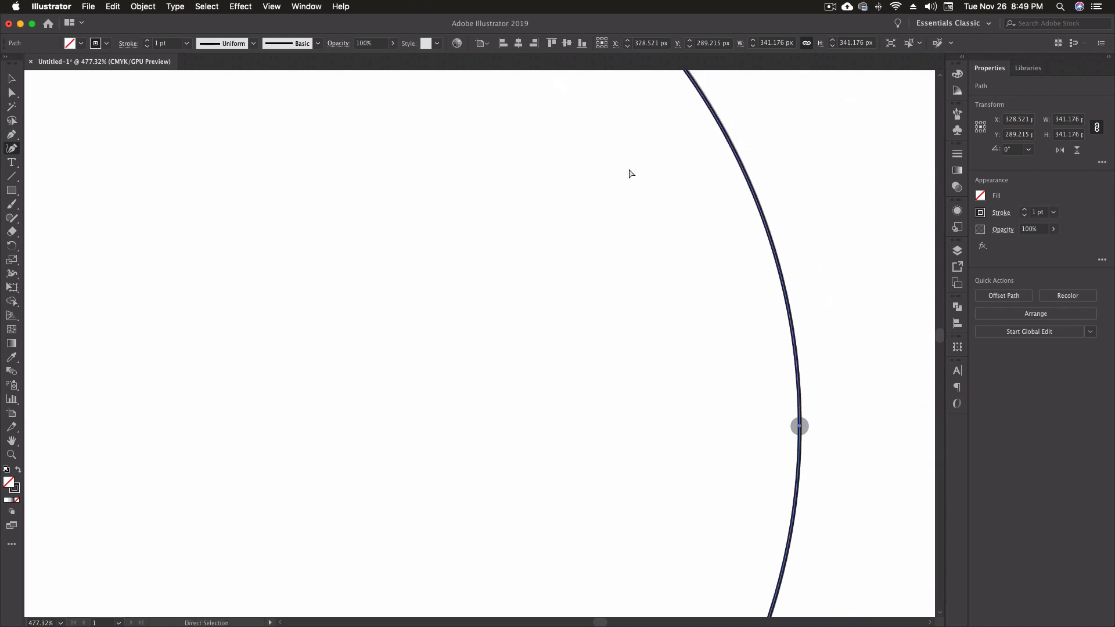
# Delete the traced circle path, leaving only the template outline.
pyautogui.press('super+0')
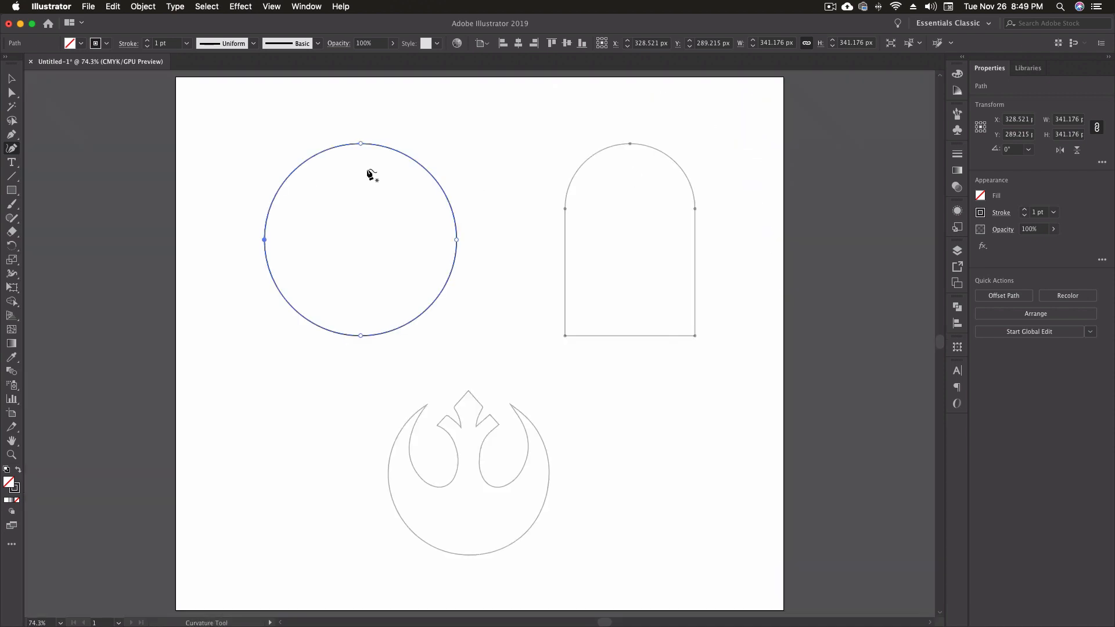
pyautogui.press('v')
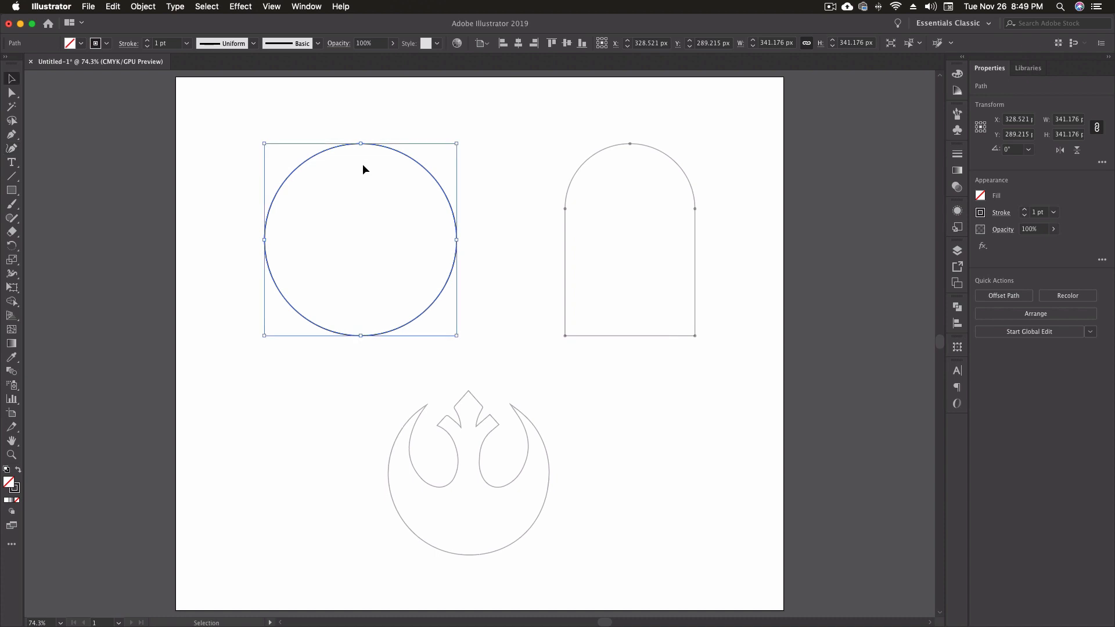
pyautogui.click(298, 129)
pyautogui.moveTo(256, 129); pyautogui.dragTo(492, 359)
pyautogui.press('Delete')
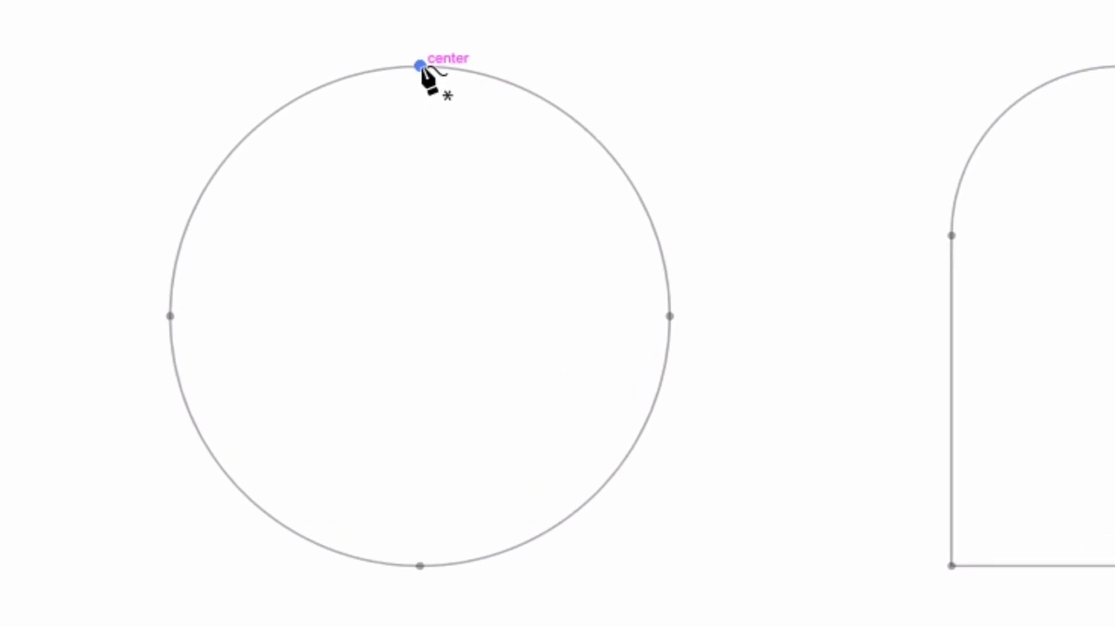
# Trace the circle's guide points clockwise from the top with Curvature tool corner points, closing the path with a smooth top point.
pyautogui.click(419, 66)
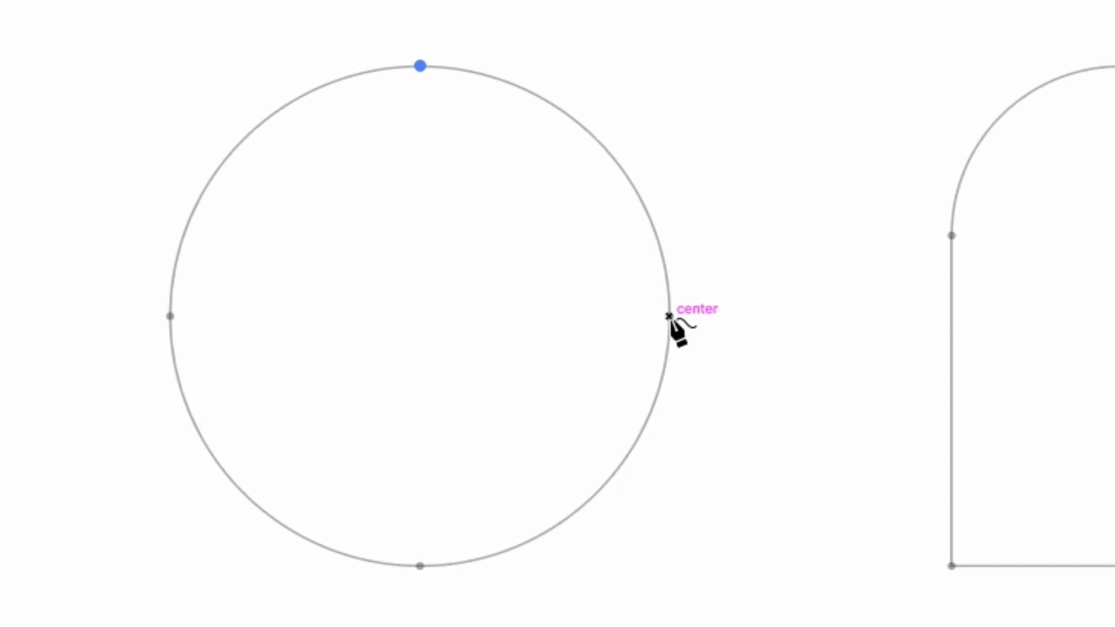
pyautogui.click(669, 317)
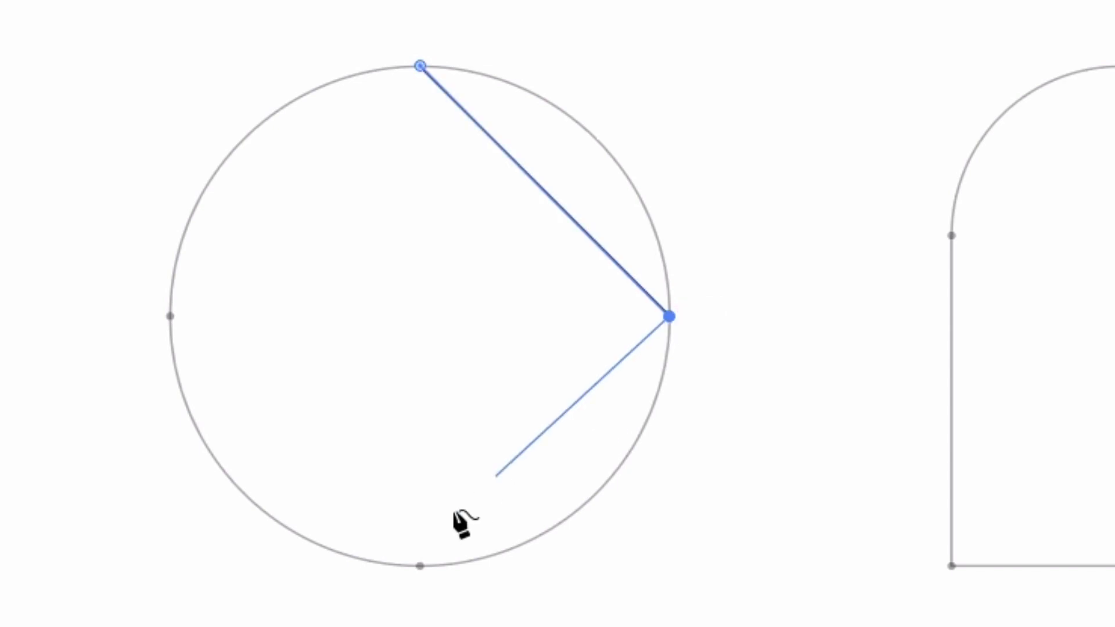
pyautogui.click(420, 564)
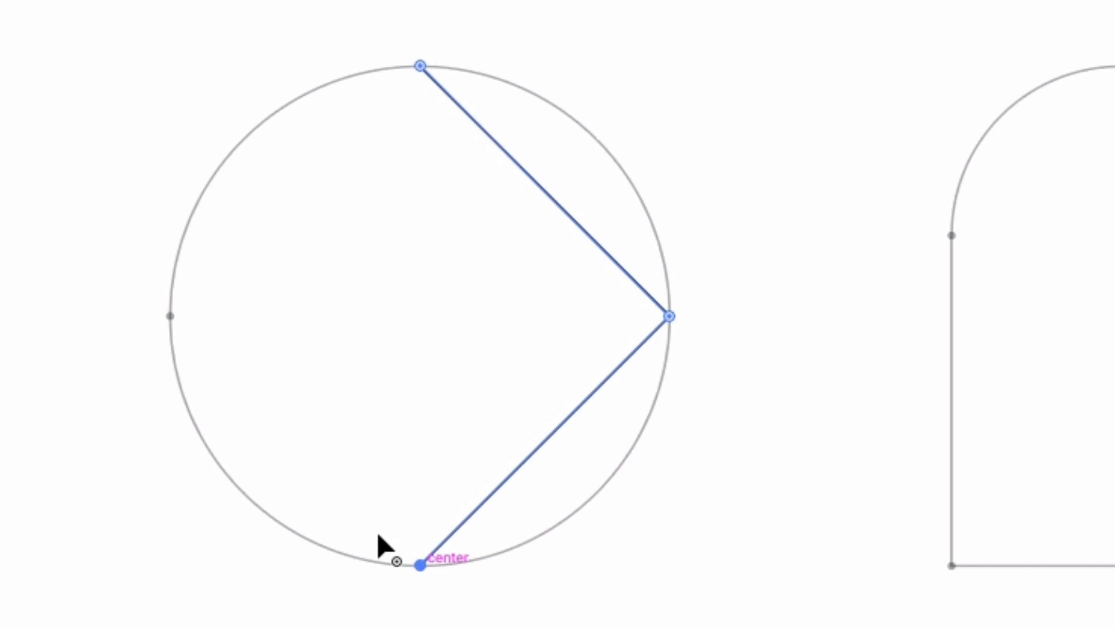
pyautogui.click(169, 316)
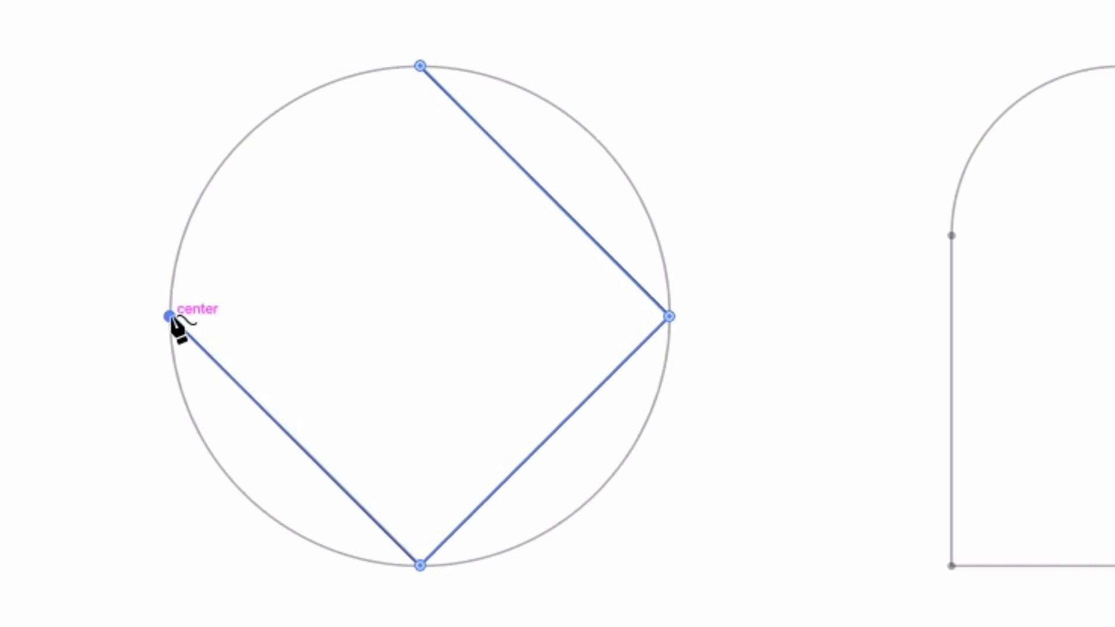
pyautogui.click(420, 66)
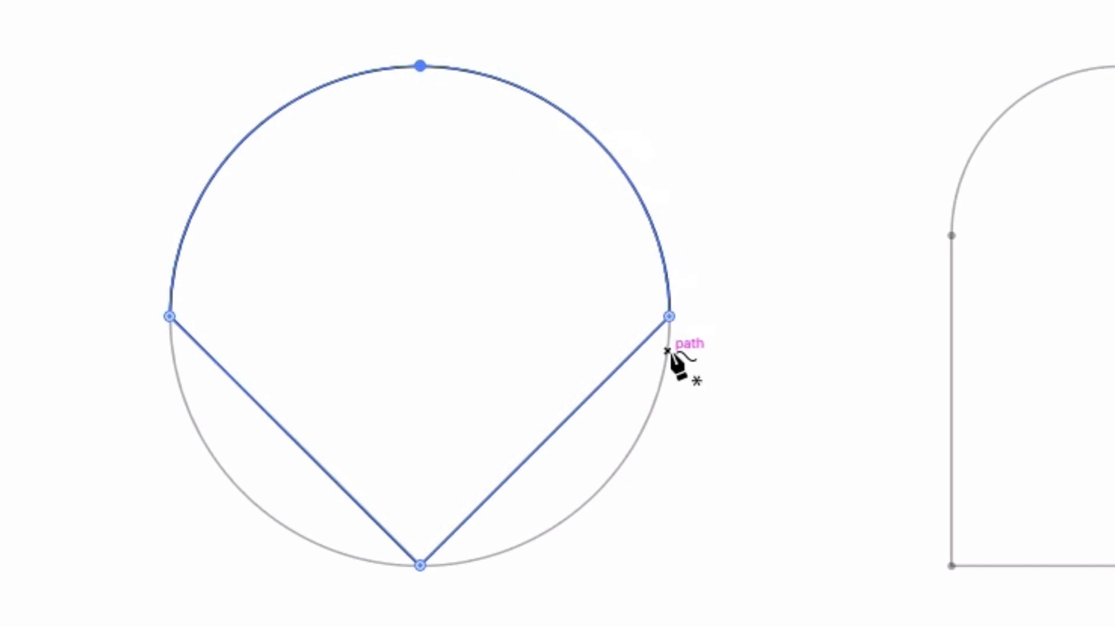
# Convert the right, bottom and left corner points of the path to smooth points to complete the circle.
pyautogui.click(670, 318)
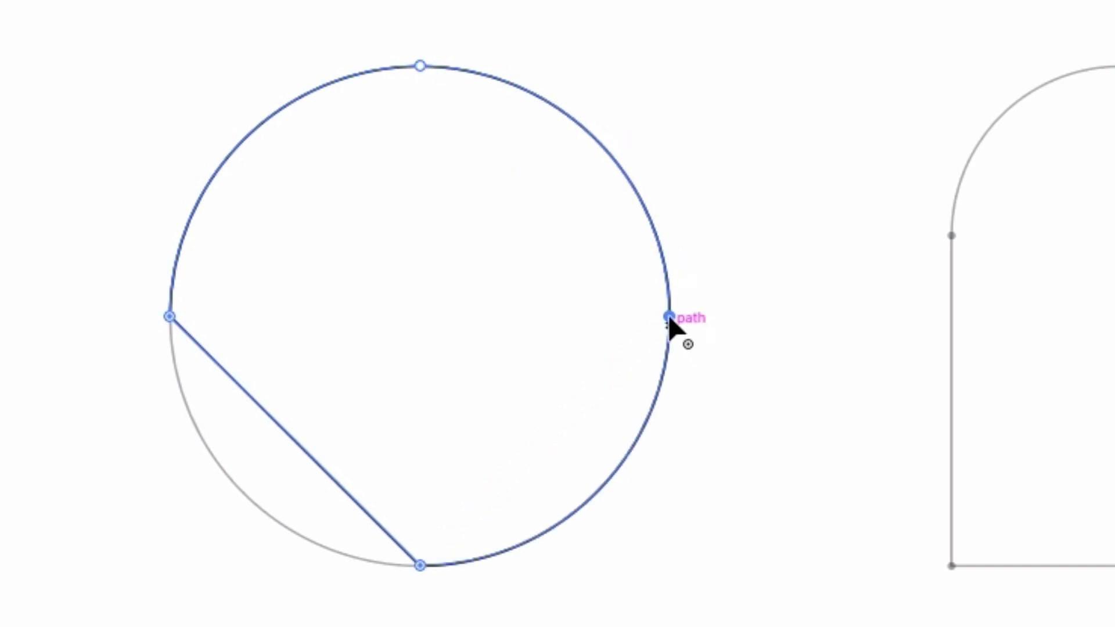
pyautogui.click(419, 566)
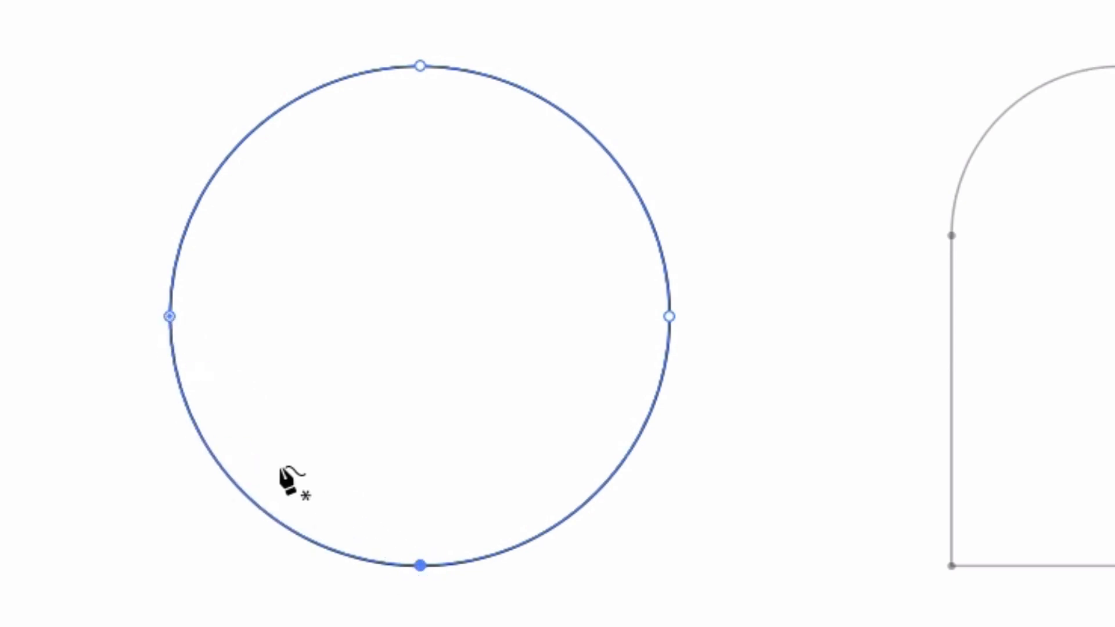
pyautogui.click(169, 317)
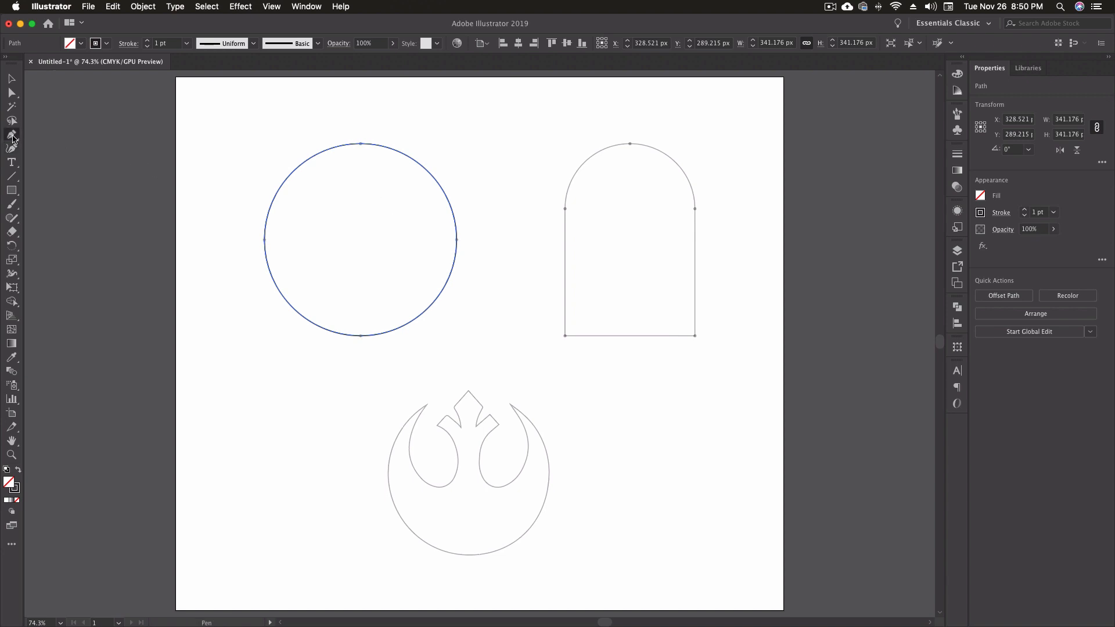
pyautogui.click(11, 134)
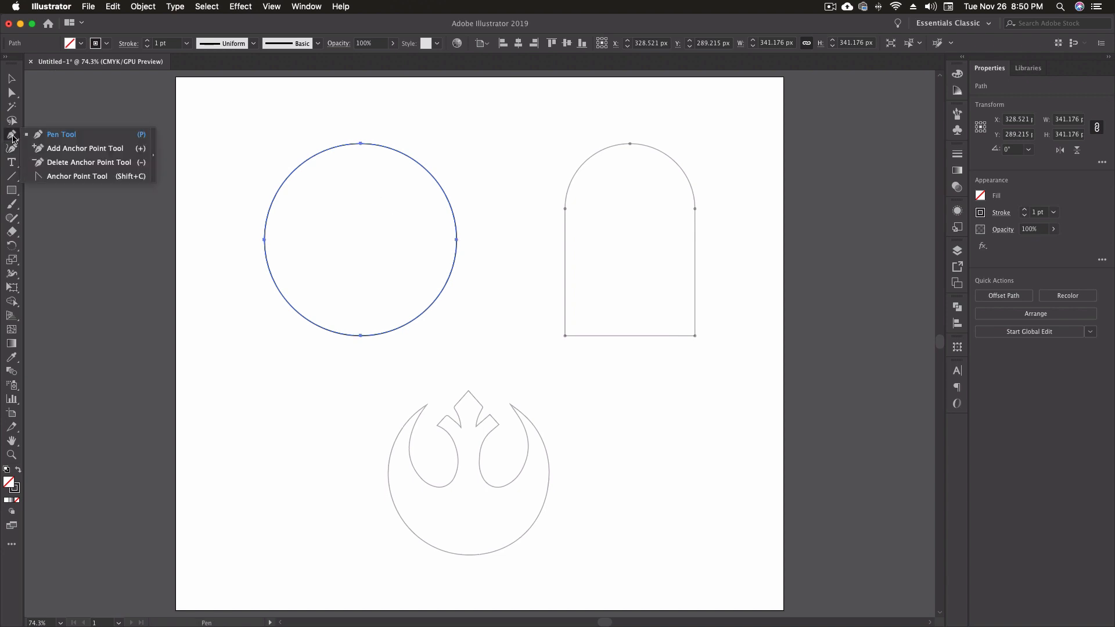
pyautogui.click(81, 177)
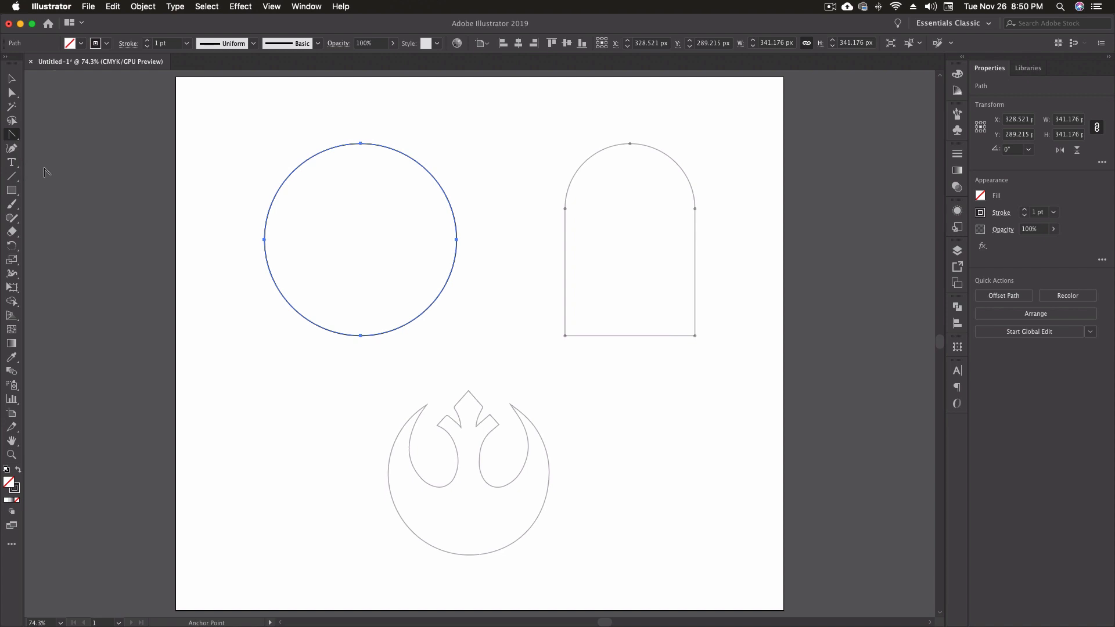
# Trace the arch template with the Curvature tool, using a smooth top point and corner points at the other four guides, and close the path.
pyautogui.click(8, 150)
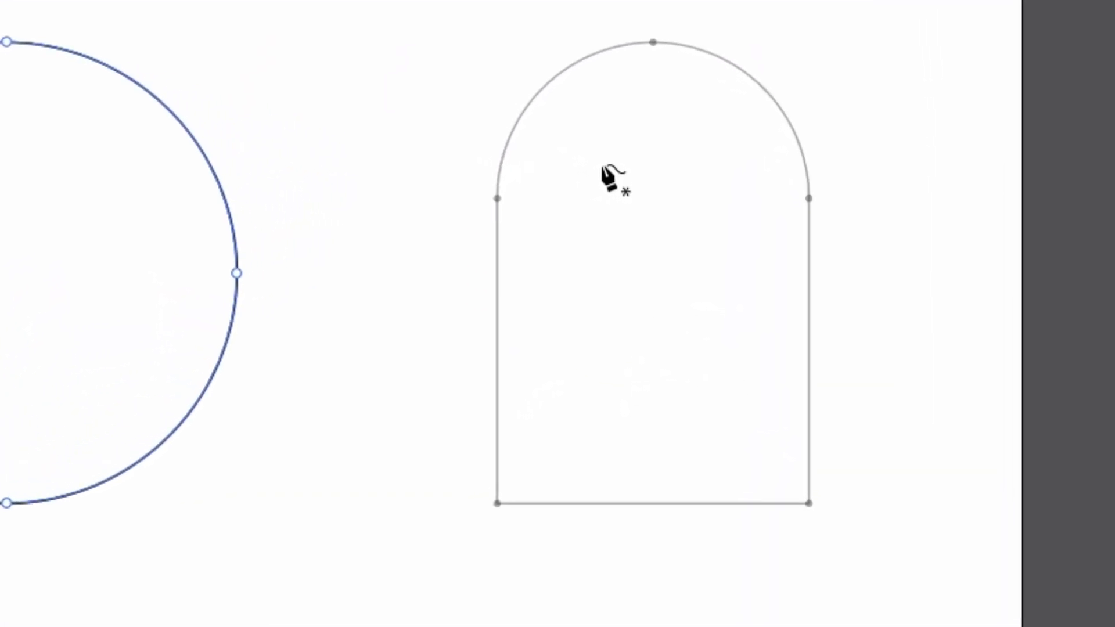
pyautogui.click(809, 504)
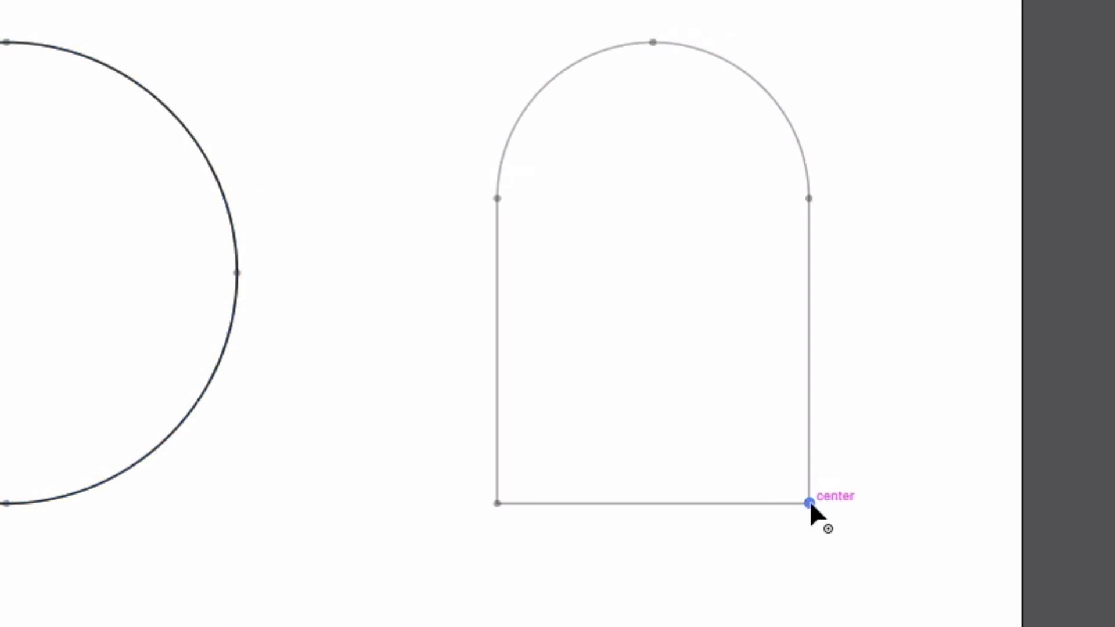
pyautogui.click(809, 198)
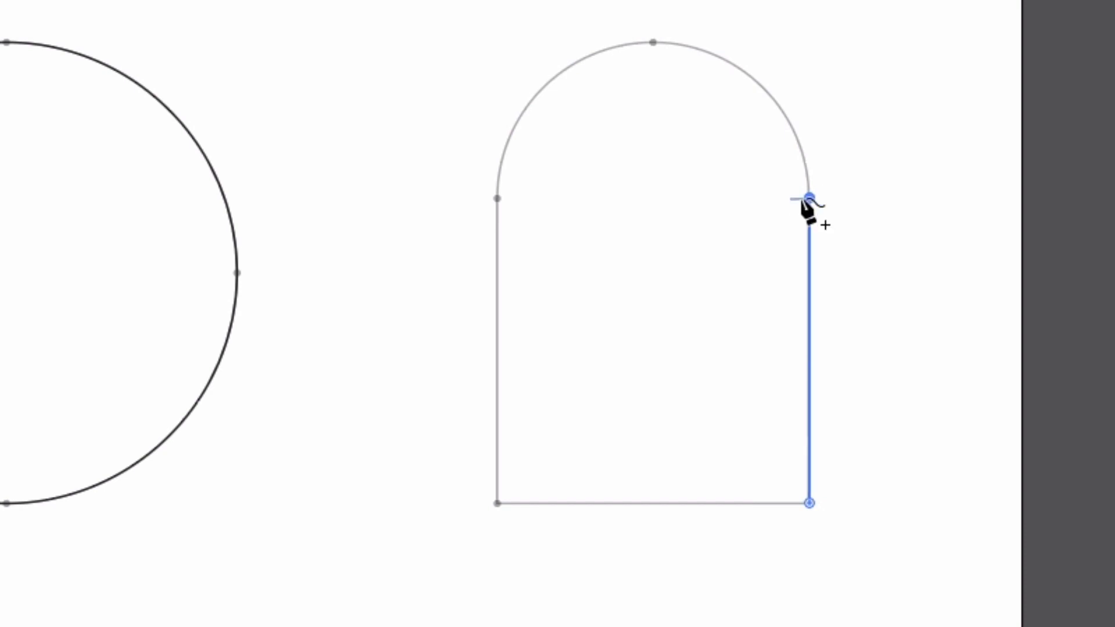
pyautogui.click(653, 42)
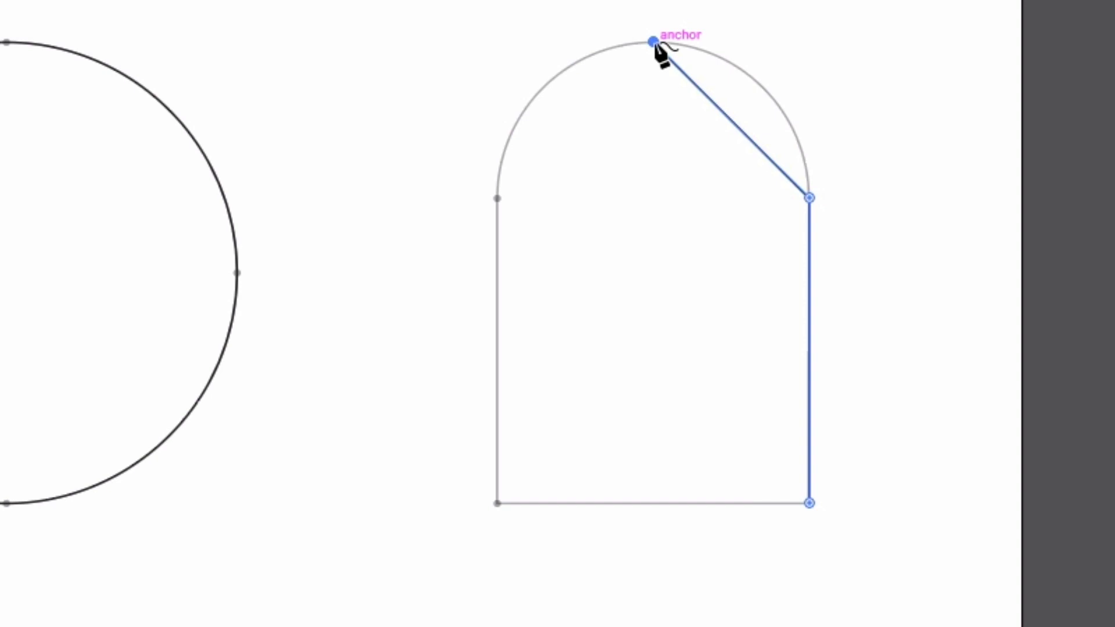
pyautogui.click(497, 198)
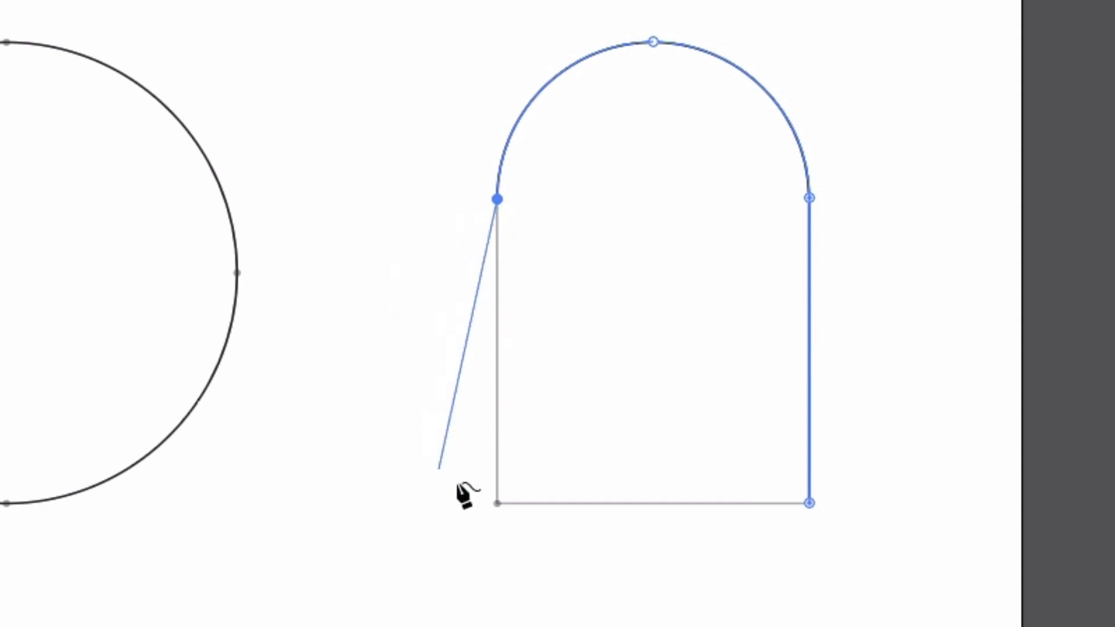
pyautogui.click(497, 503)
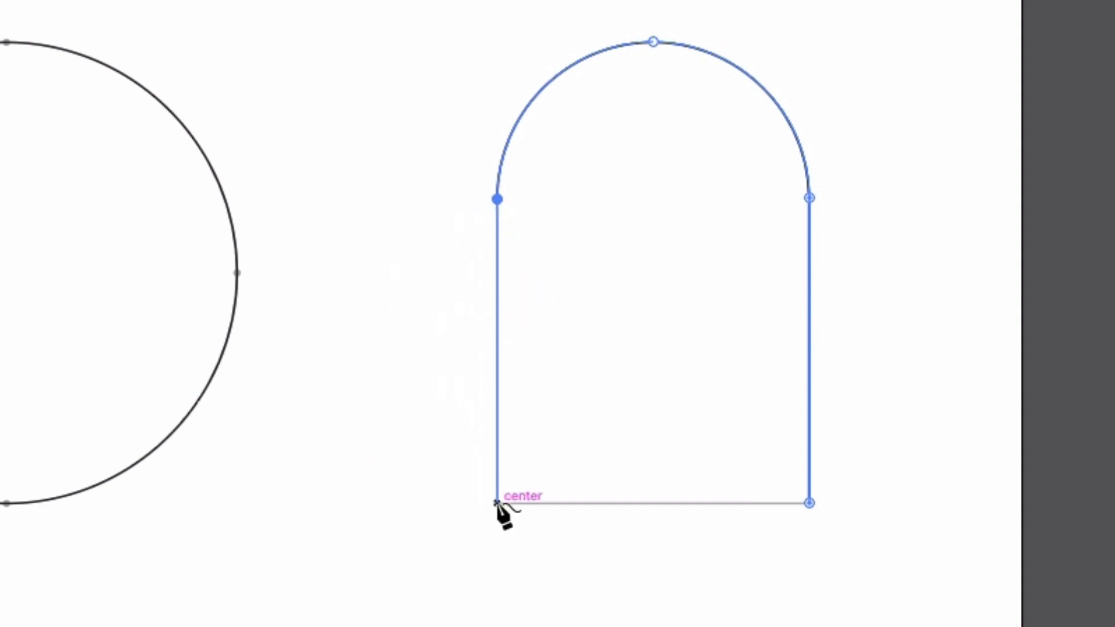
pyautogui.click(497, 503)
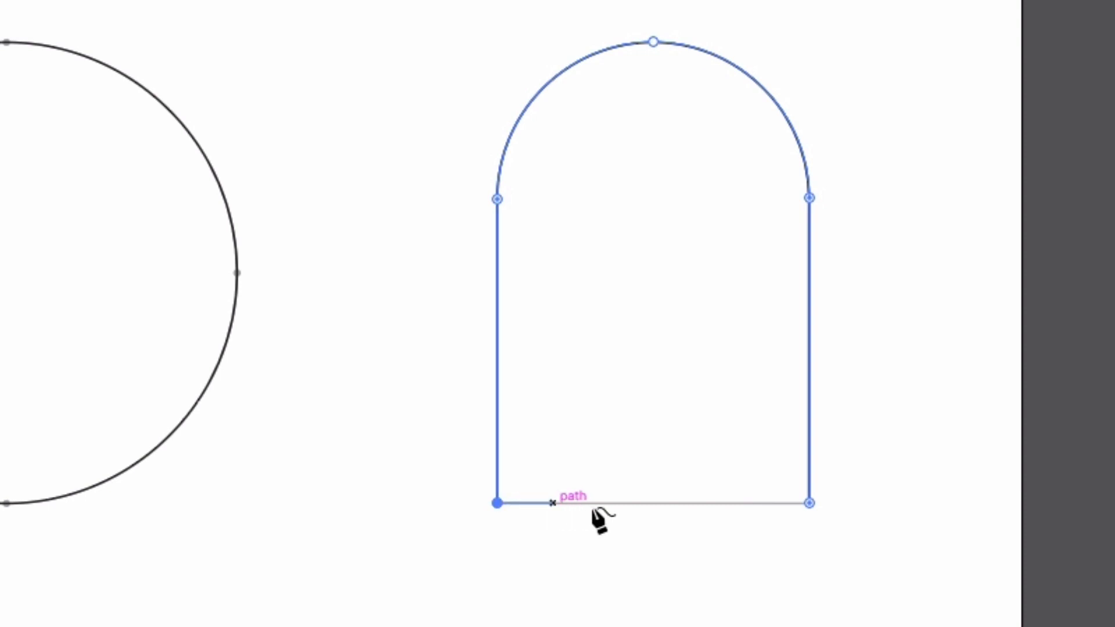
pyautogui.click(810, 503)
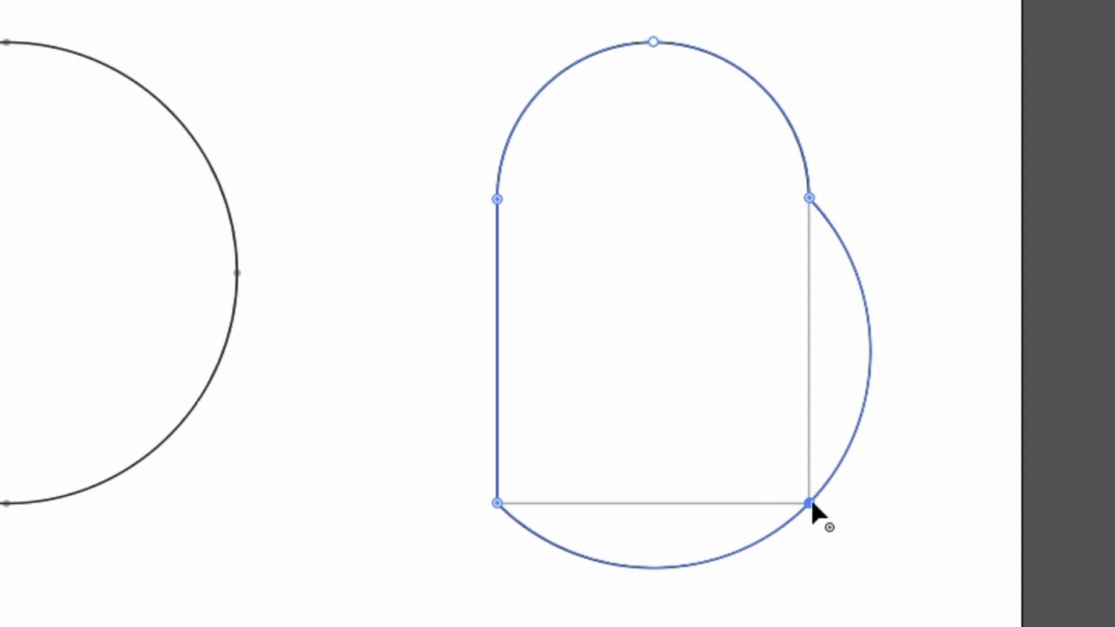
pyautogui.doubleClick(809, 503)
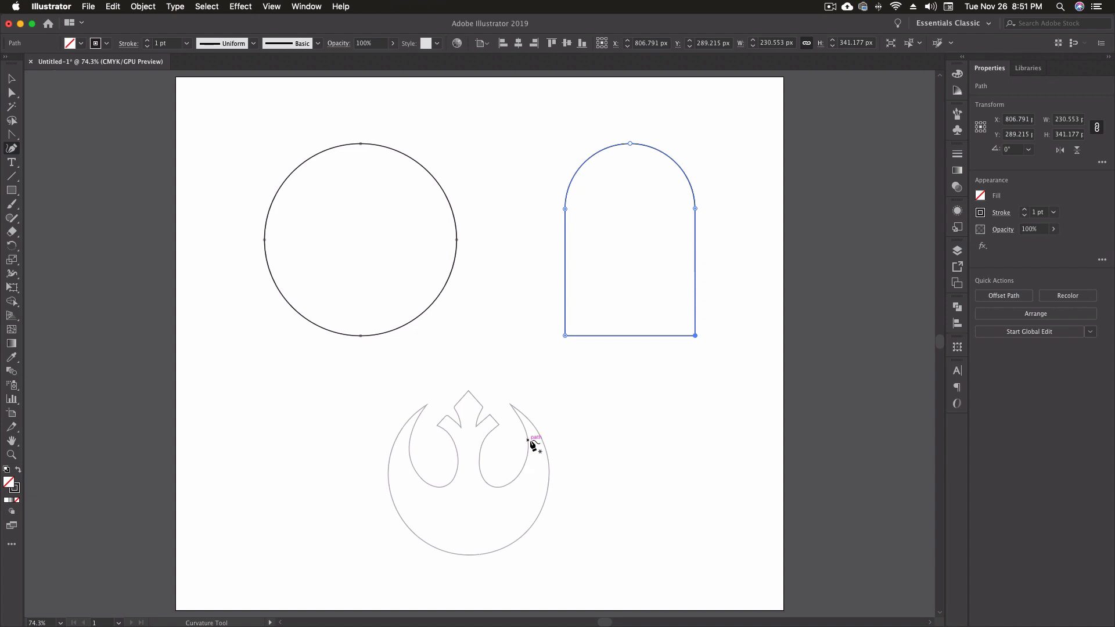
# Start tracing the emblem from its top tip around the right prong and inner loop to the right horn tip, with straight corner-point segments.
pyautogui.click(469, 392)
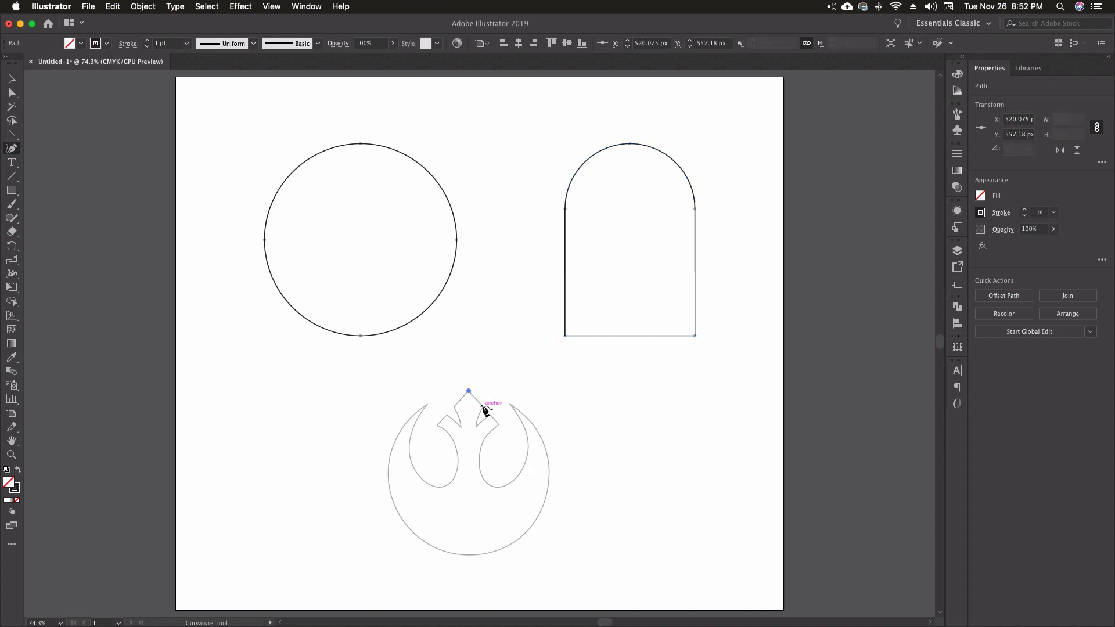
pyautogui.click(482, 407)
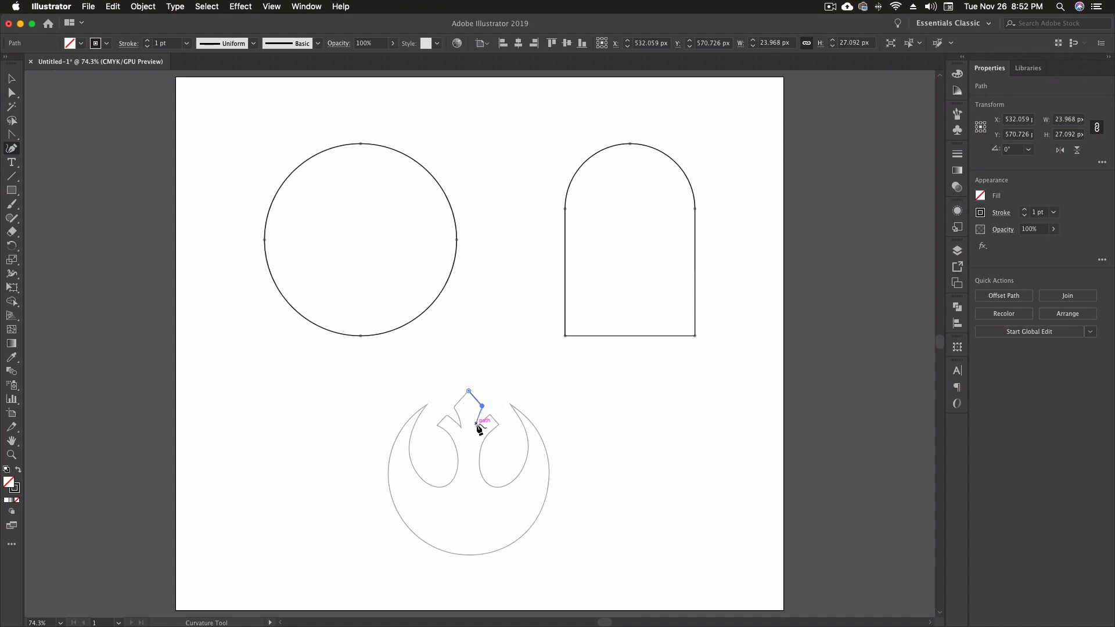
pyautogui.click(476, 427)
pyautogui.click(491, 415)
pyautogui.click(500, 425)
pyautogui.click(480, 451)
pyautogui.click(497, 486)
pyautogui.click(528, 445)
pyautogui.click(510, 404)
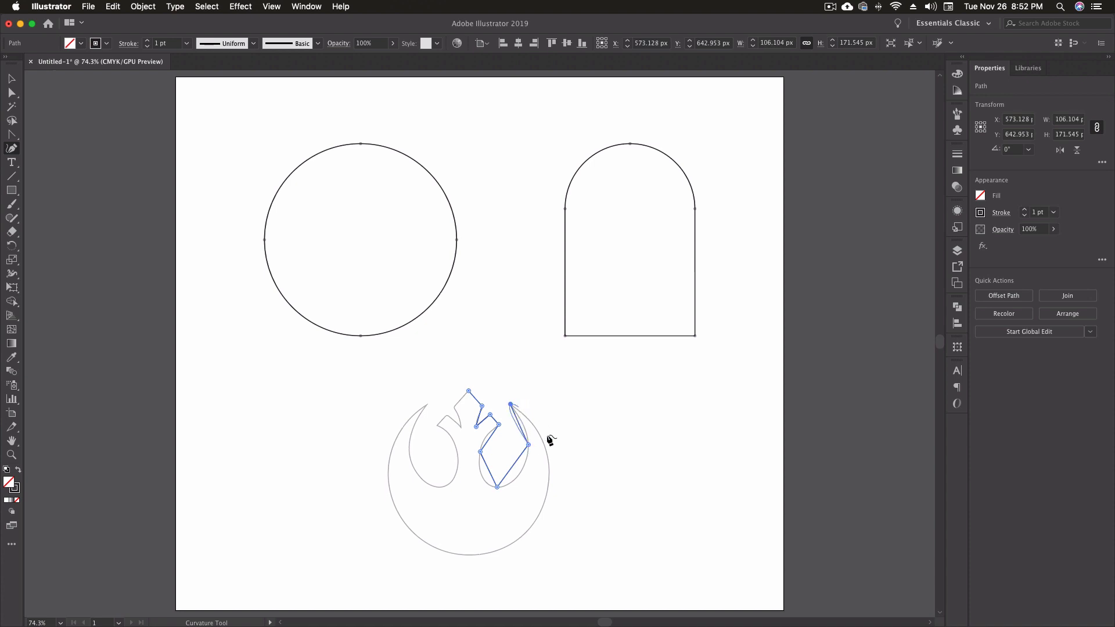
# Continue the emblem path around the outer circle with corner points on its right, bottom and left sides, up to the left horn tip.
pyautogui.click(548, 488)
pyautogui.click(472, 556)
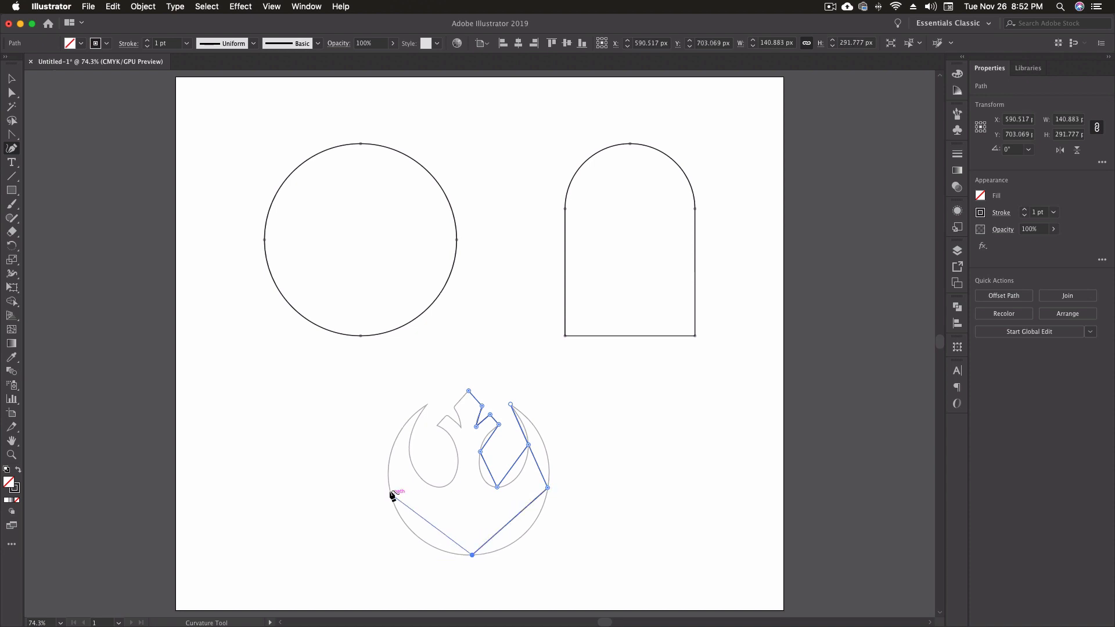
pyautogui.click(389, 488)
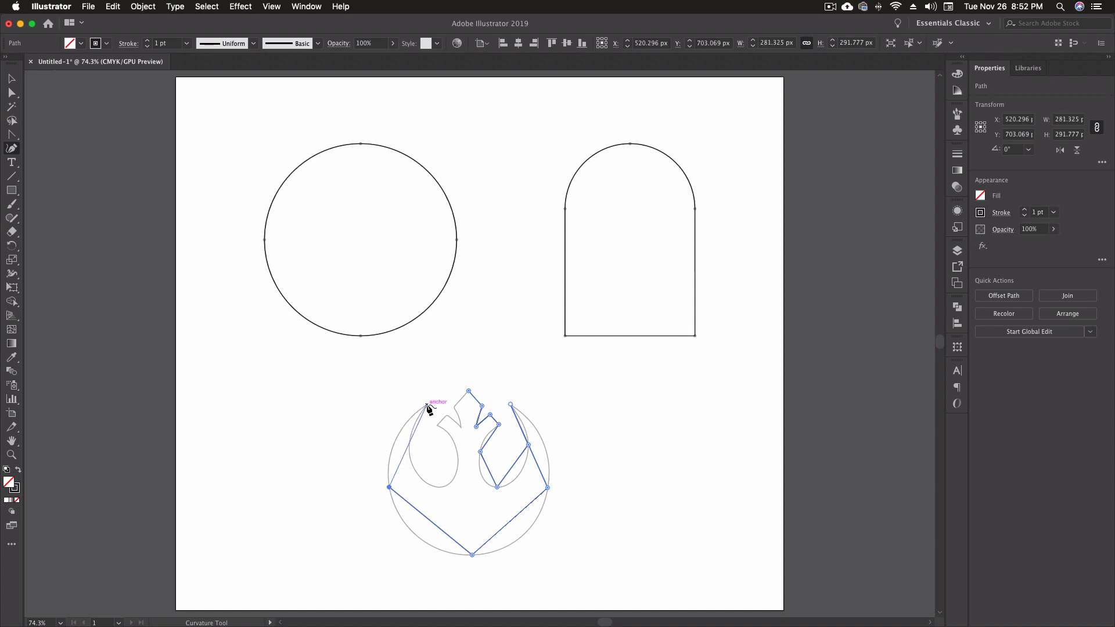
pyautogui.click(427, 406)
pyautogui.click(414, 427)
pyautogui.hscroll(-1, 429, 457)
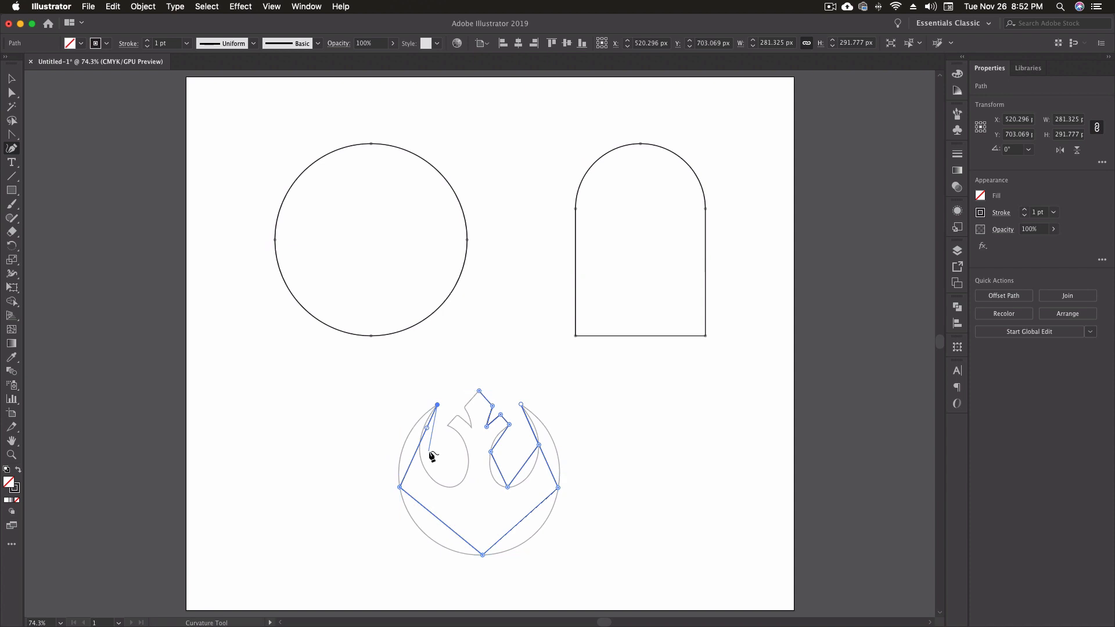
pyautogui.press('super+z')
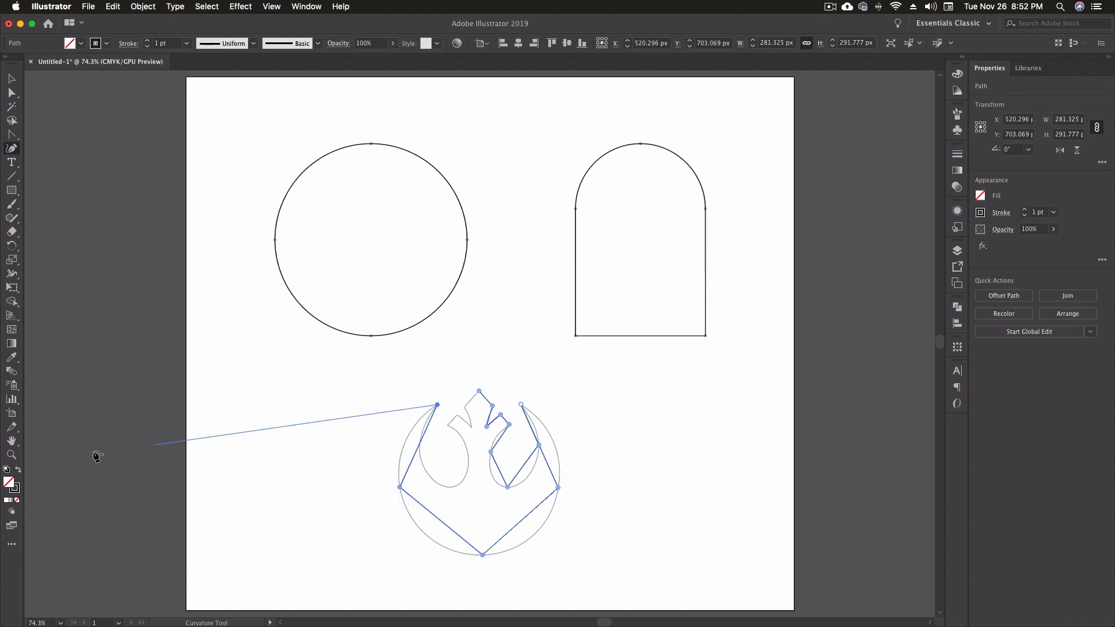
pyautogui.press('Escape')
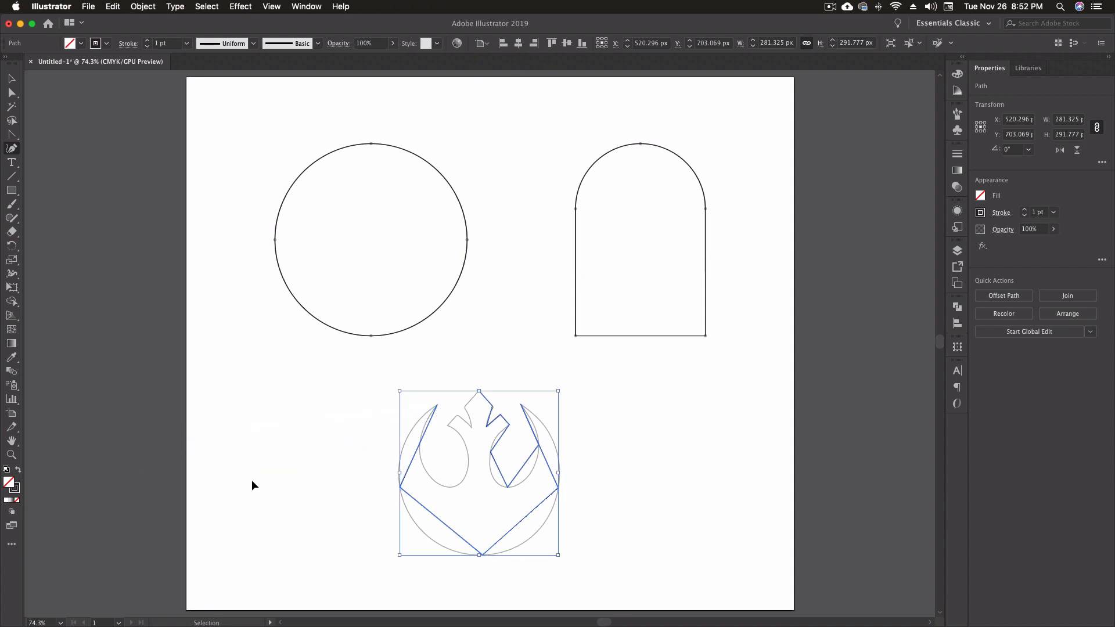
# Trace the emblem's left inner loop with corner points, from the left horn tip to the outer corner of the left prong.
pyautogui.press('super+equal')
pyautogui.press('super+equal')
pyautogui.press('super+equal')
pyautogui.press('super+equal')
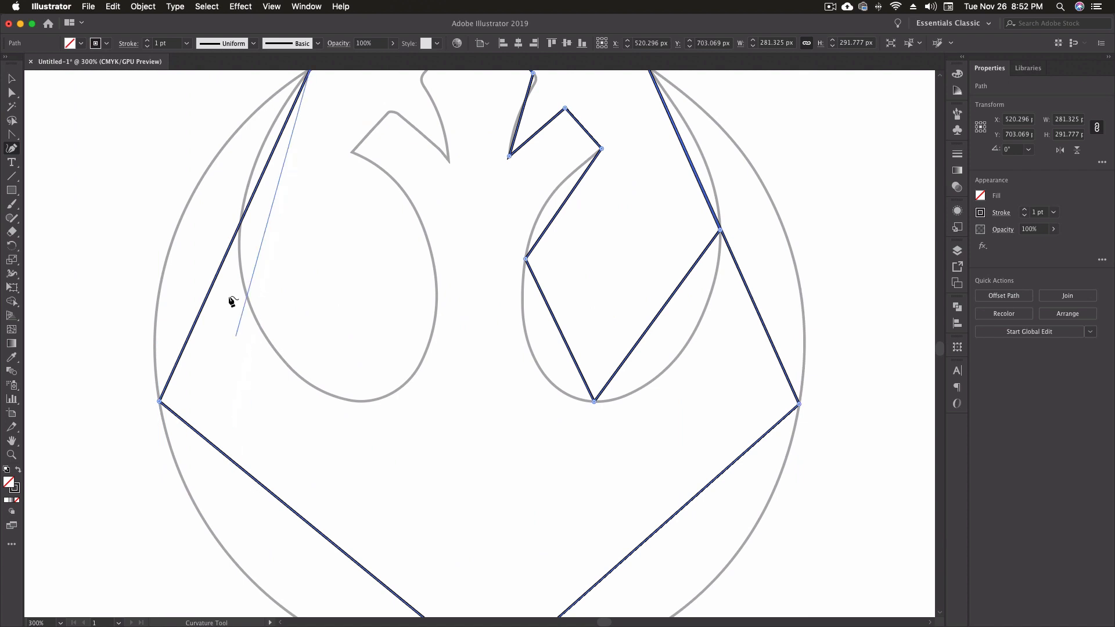
pyautogui.click(252, 174)
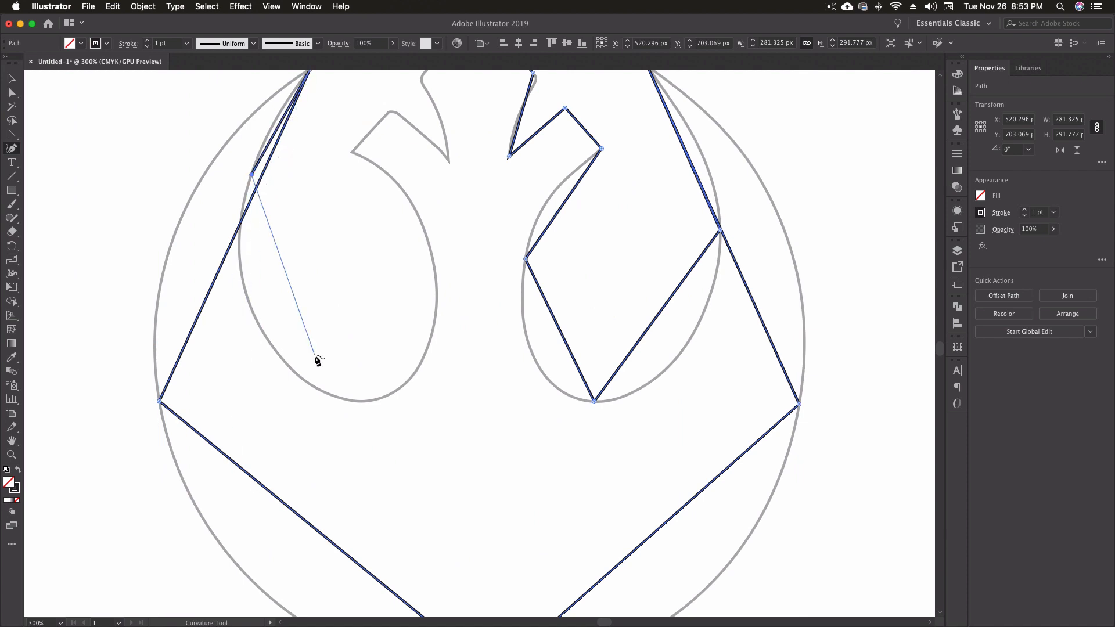
pyautogui.click(350, 400)
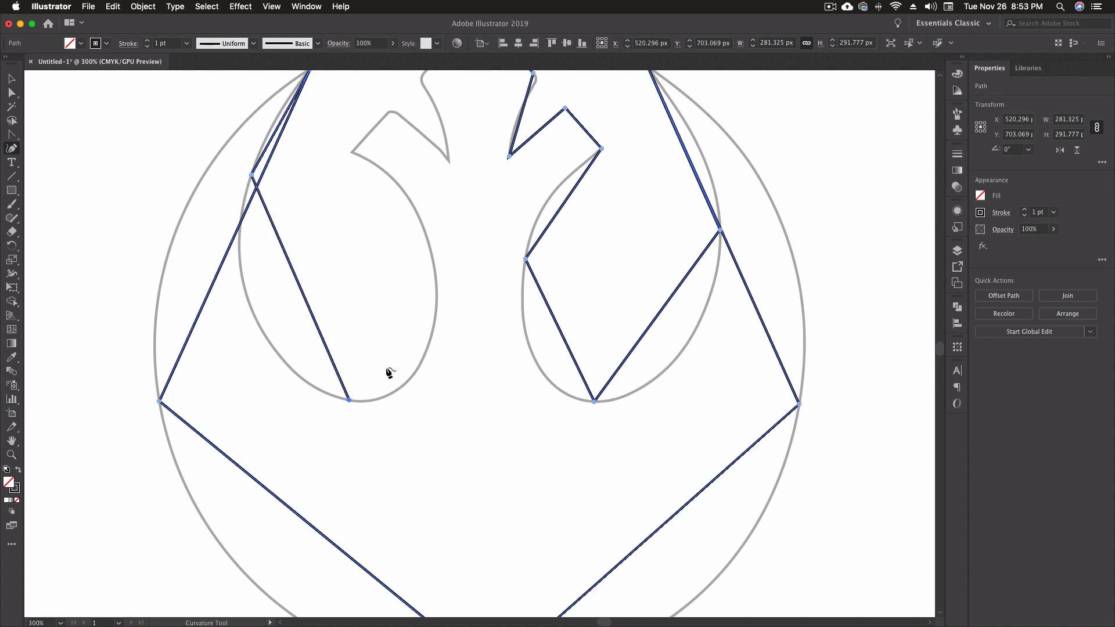
pyautogui.click(434, 268)
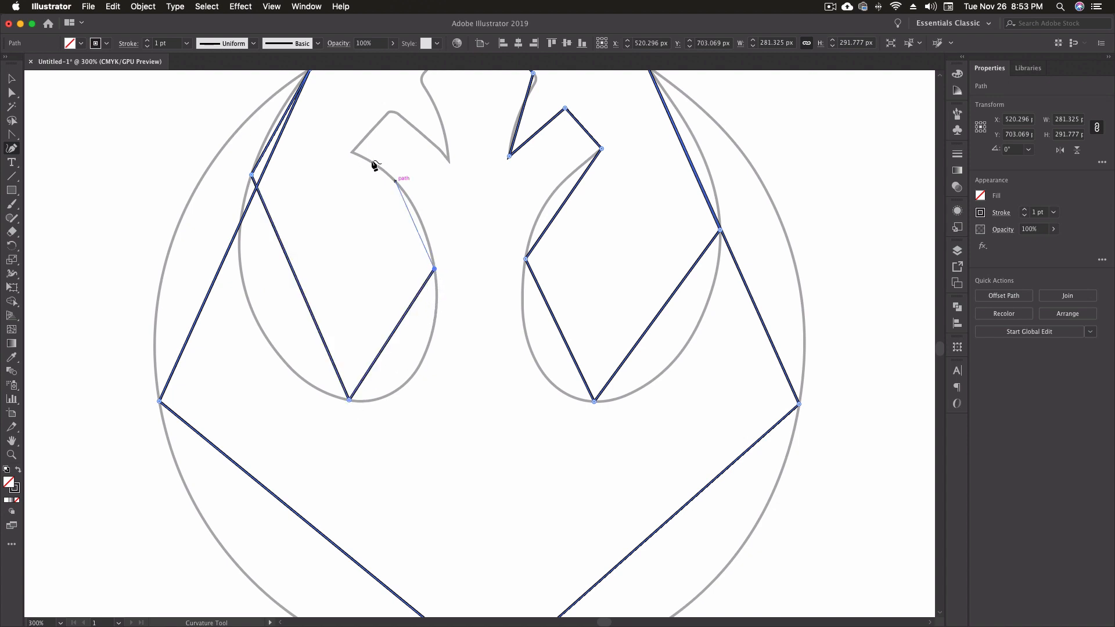
pyautogui.click(352, 152)
# Trace the left prong and the central diamond's left side with corner points, closing the emblem path at the top tip.
pyautogui.click(390, 113)
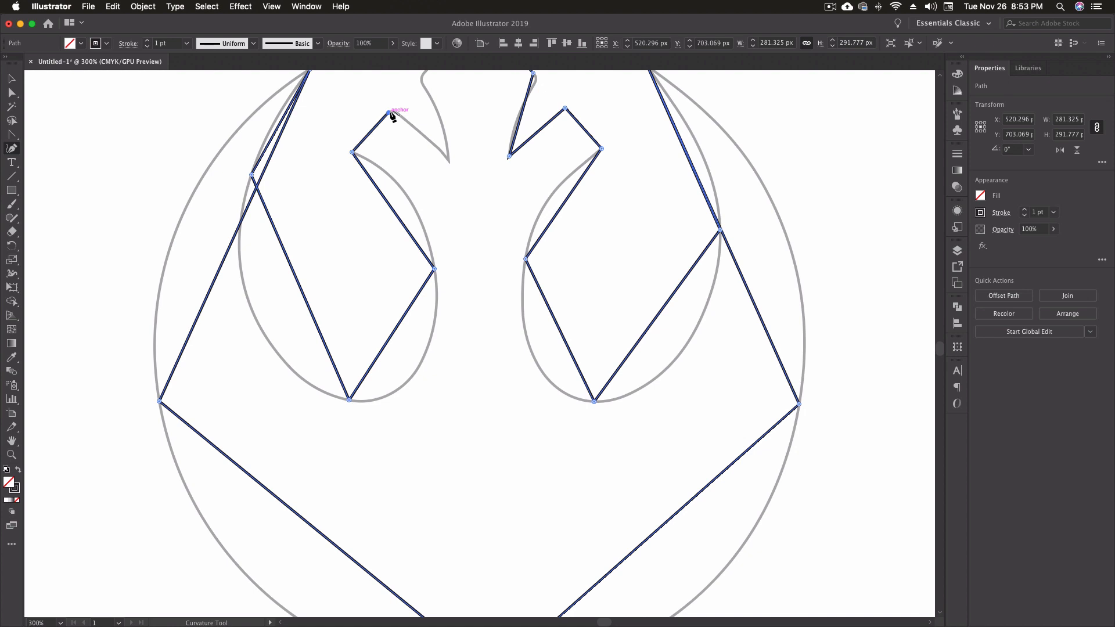
pyautogui.click(448, 161)
pyautogui.scroll(3, 459, 190)
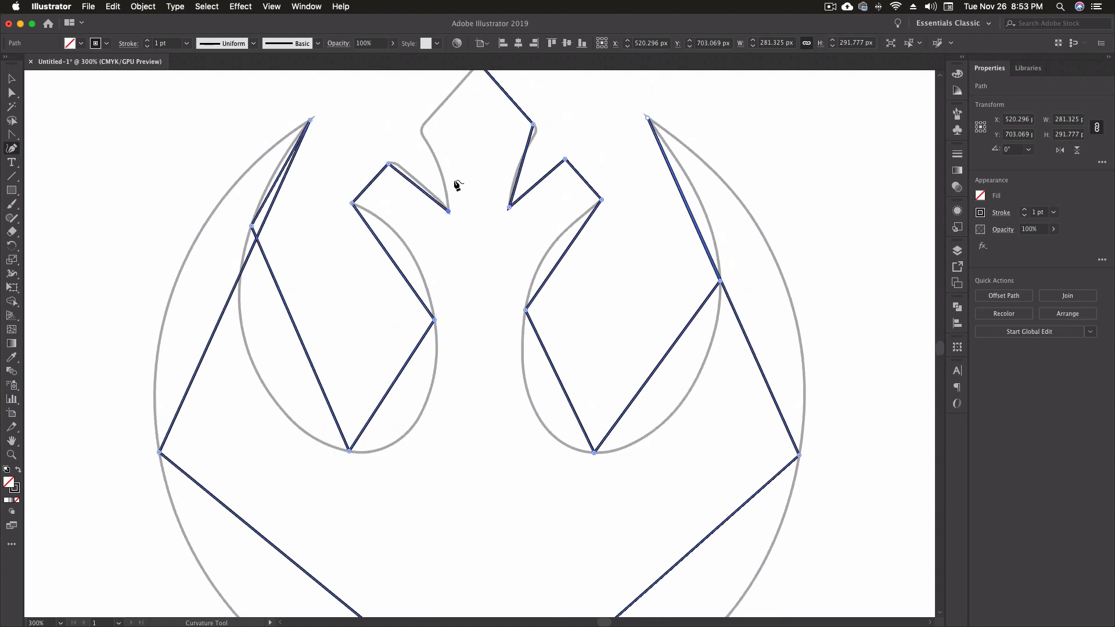
pyautogui.click(421, 129)
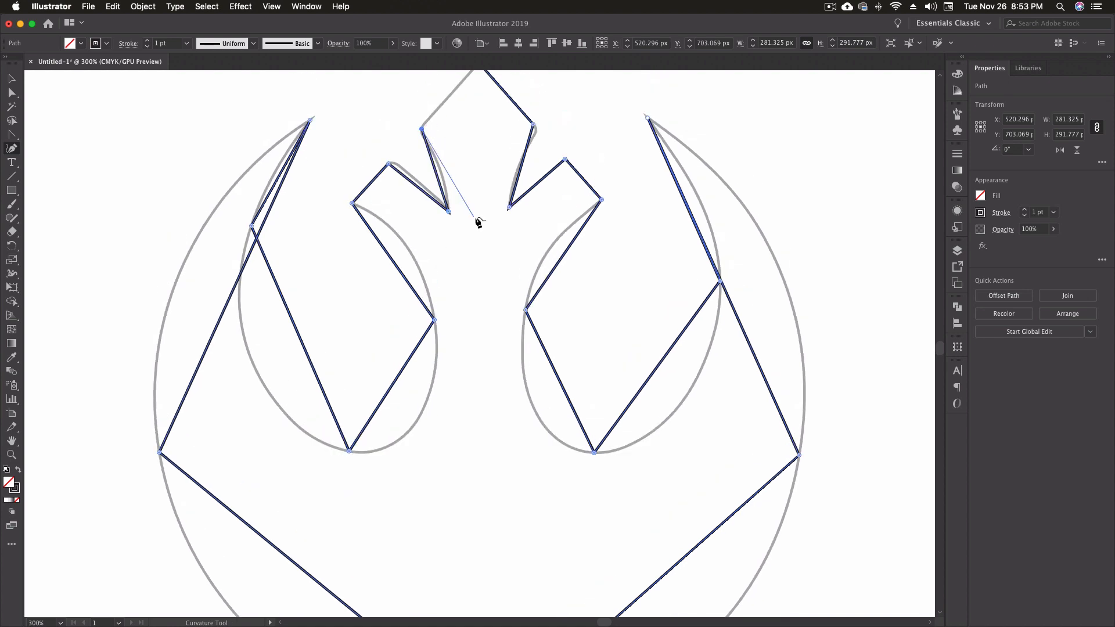
pyautogui.scroll(1, 488, 204)
pyautogui.scroll(1, 486, 105)
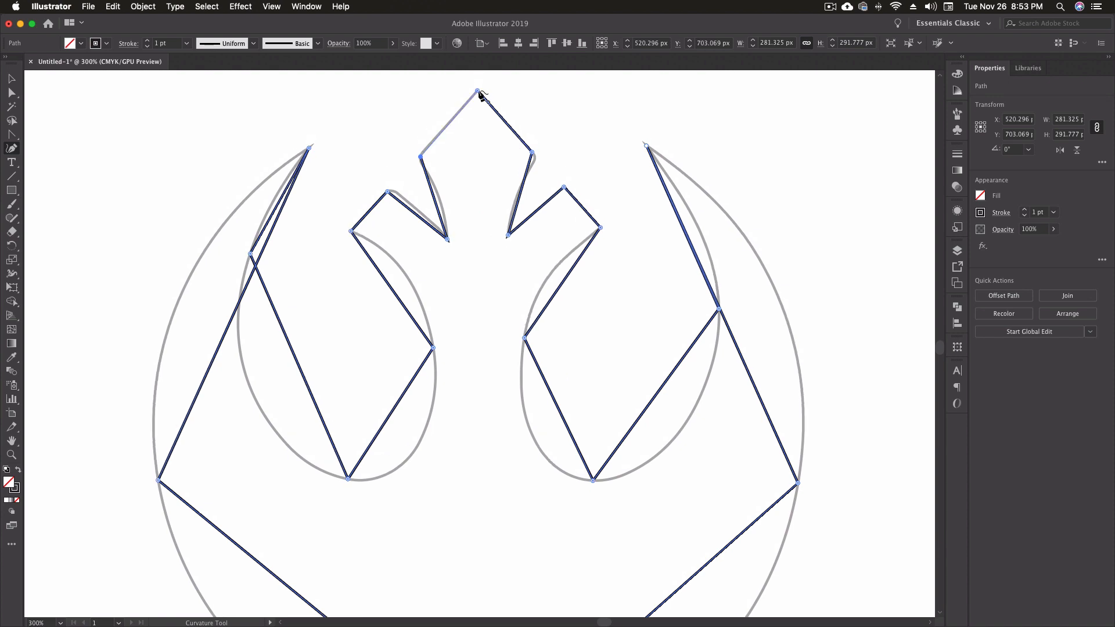
pyautogui.click(477, 91)
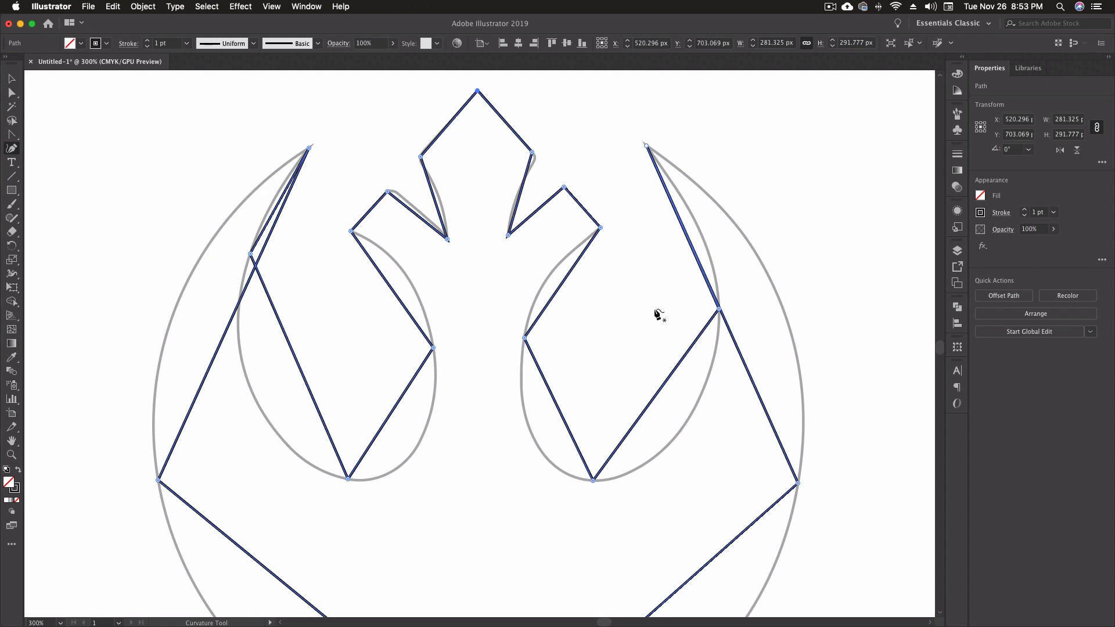
# Move the right inner loop's left anchor slightly down along the template, and convert the loop's left, bottom and right points to smooth points.
pyautogui.moveTo(524, 338); pyautogui.dragTo(523, 352)
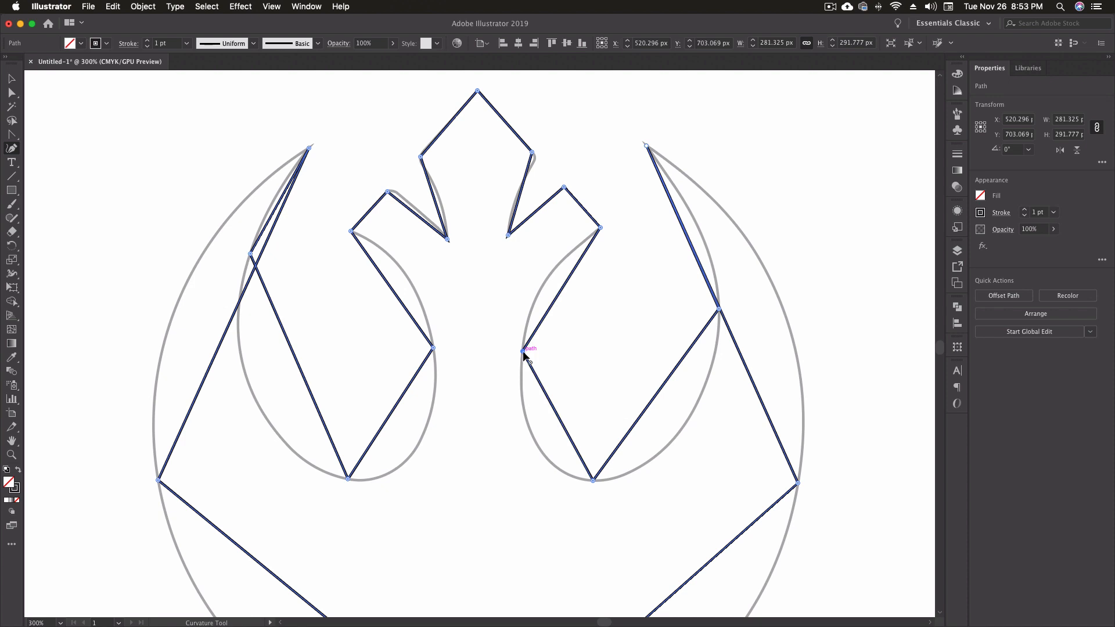
pyautogui.doubleClick(522, 352)
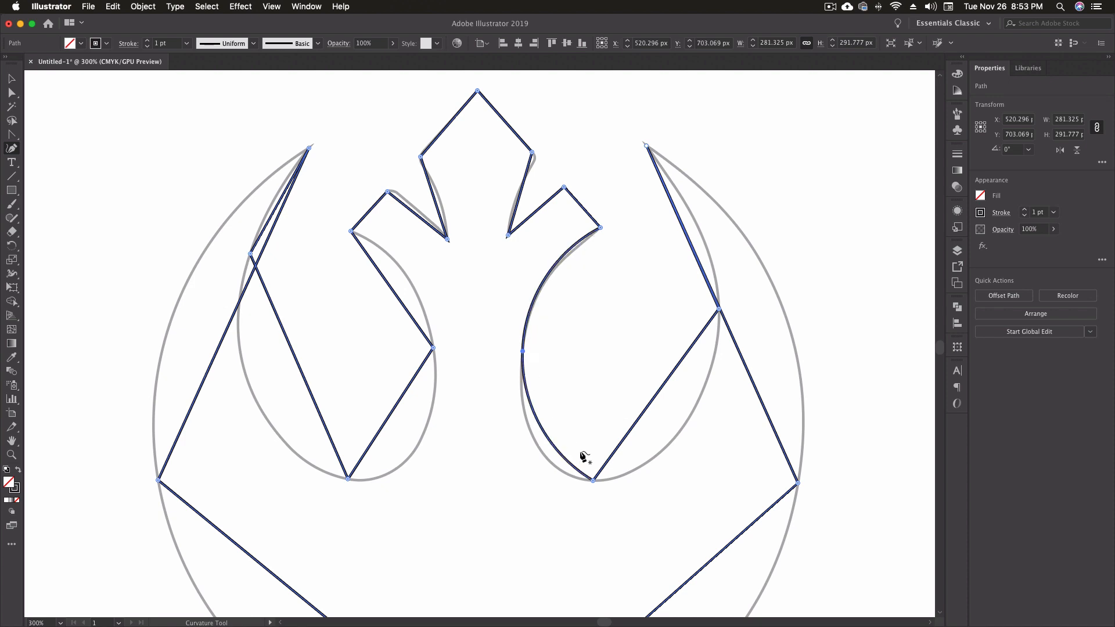
pyautogui.doubleClick(593, 481)
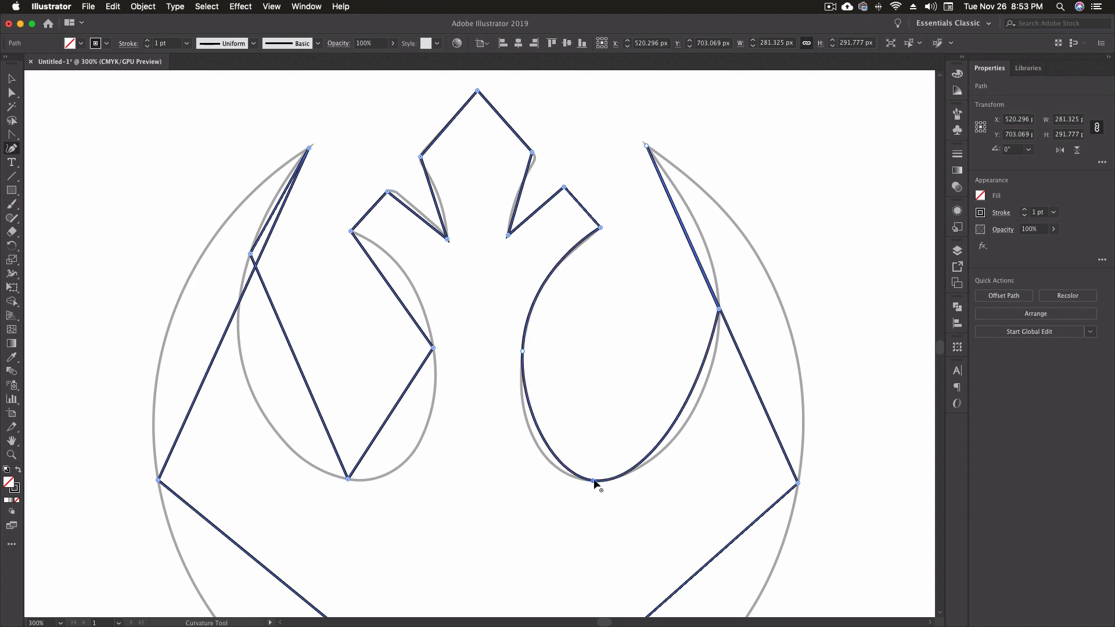
pyautogui.doubleClick(719, 310)
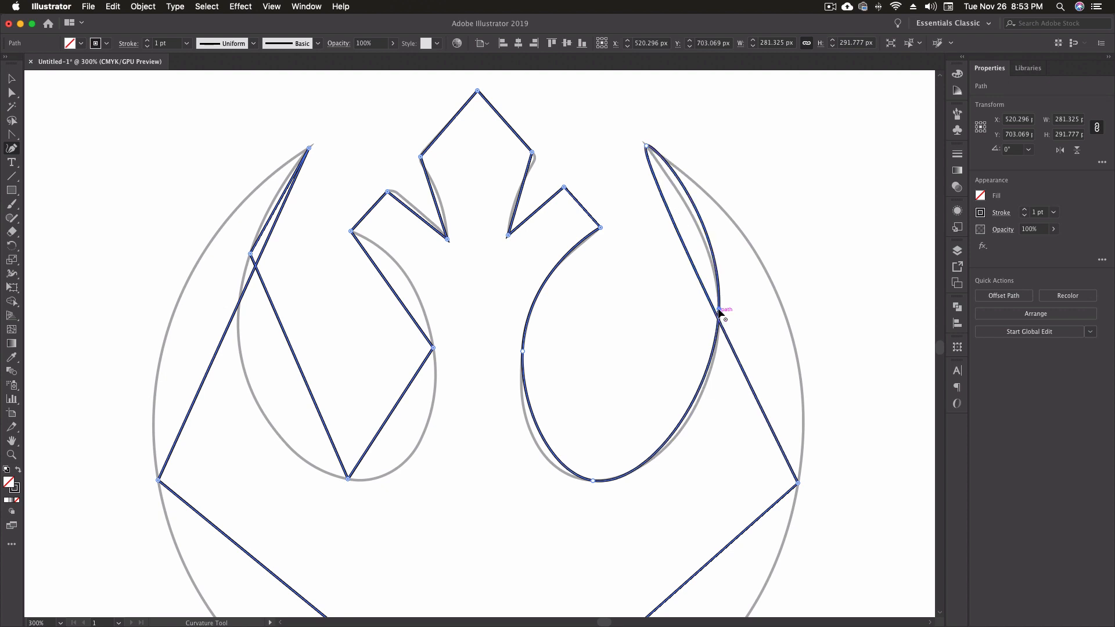
# Convert the right, bottom and left points of the emblem's outer circle to smooth points.
pyautogui.doubleClick(798, 483)
pyautogui.scroll(-5, 719, 459)
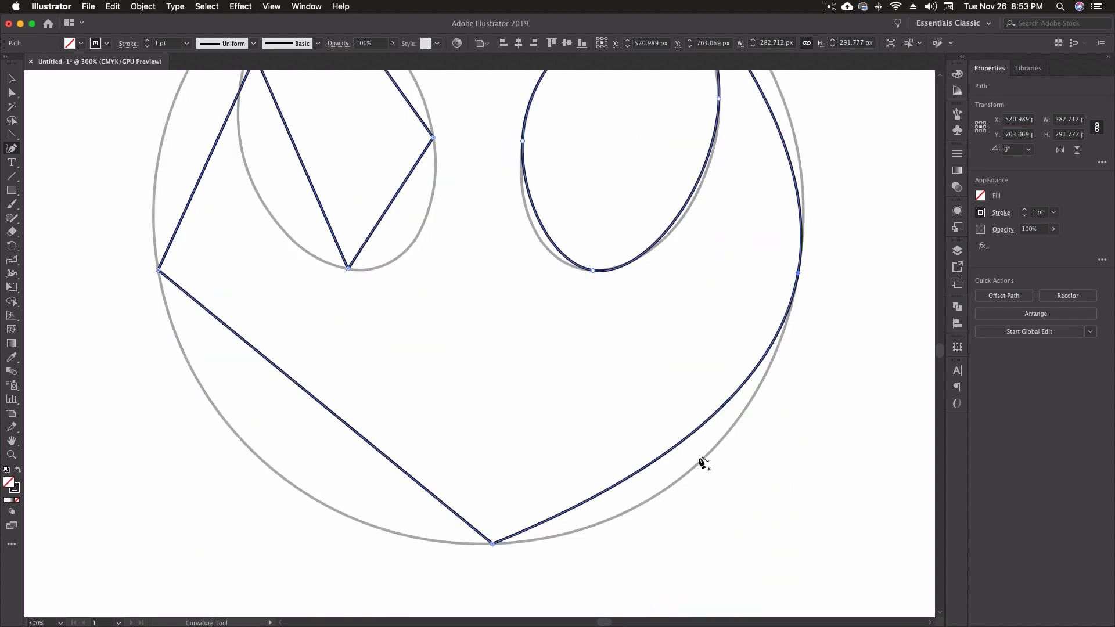
pyautogui.doubleClick(493, 545)
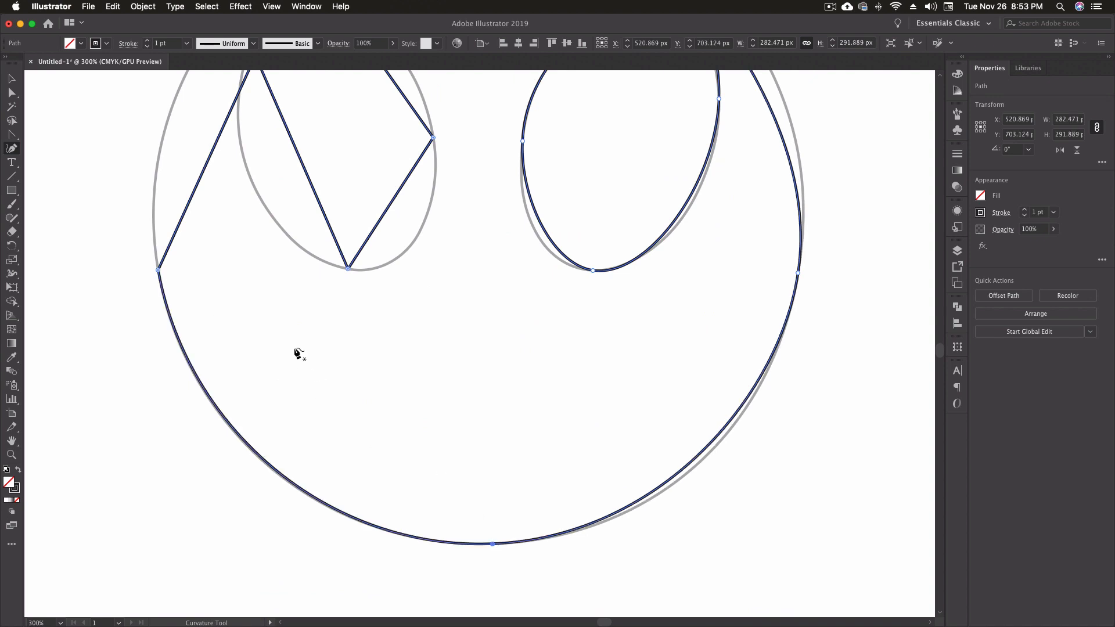
pyautogui.doubleClick(158, 271)
# Convert the bottom, right and upper-left points of the emblem's left inner loop to smooth points.
pyautogui.doubleClick(347, 268)
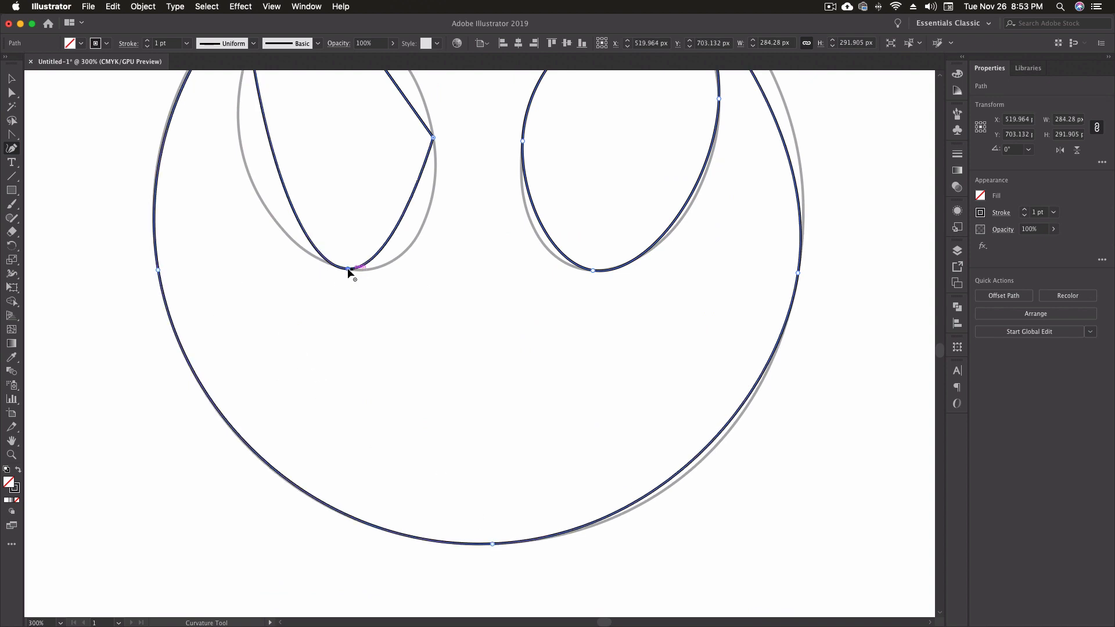
pyautogui.doubleClick(434, 138)
pyautogui.scroll(1, 386, 199)
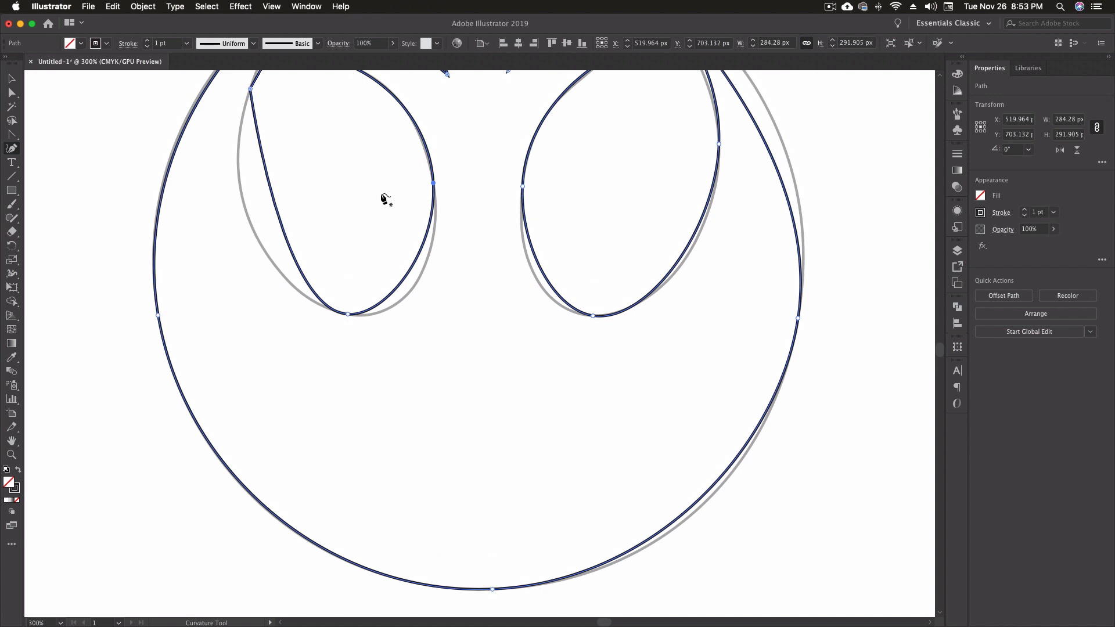
pyautogui.doubleClick(251, 89)
pyautogui.scroll(5, 549, 328)
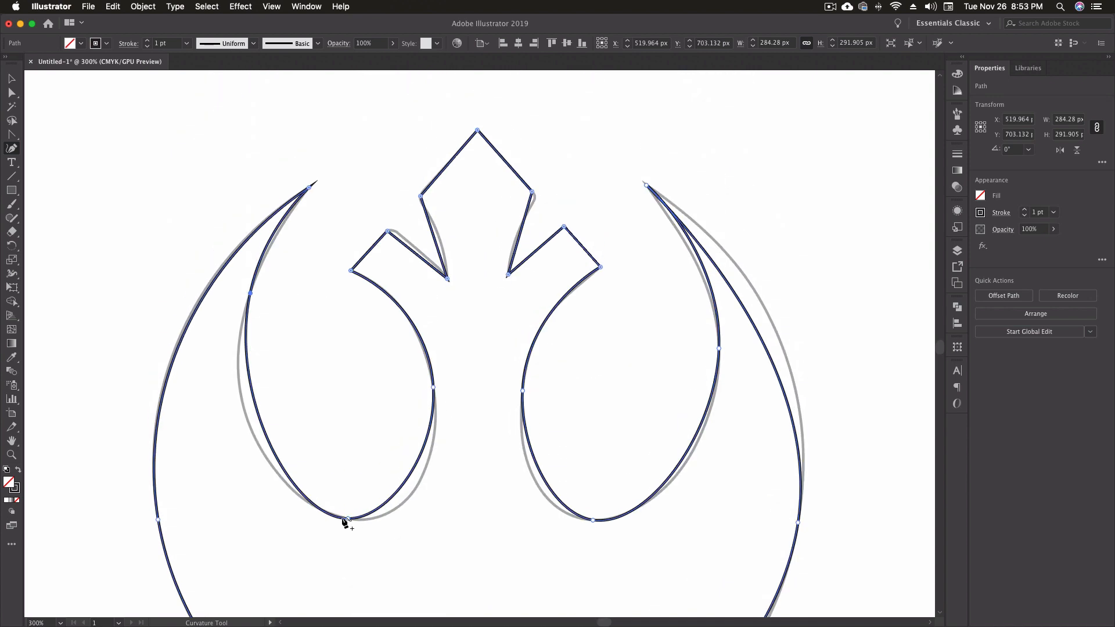
# Reposition the left inner loop's right and bottom anchors along the template, and move its upper-left anchor down to the lower-left curve.
pyautogui.moveTo(434, 388); pyautogui.dragTo(424, 466)
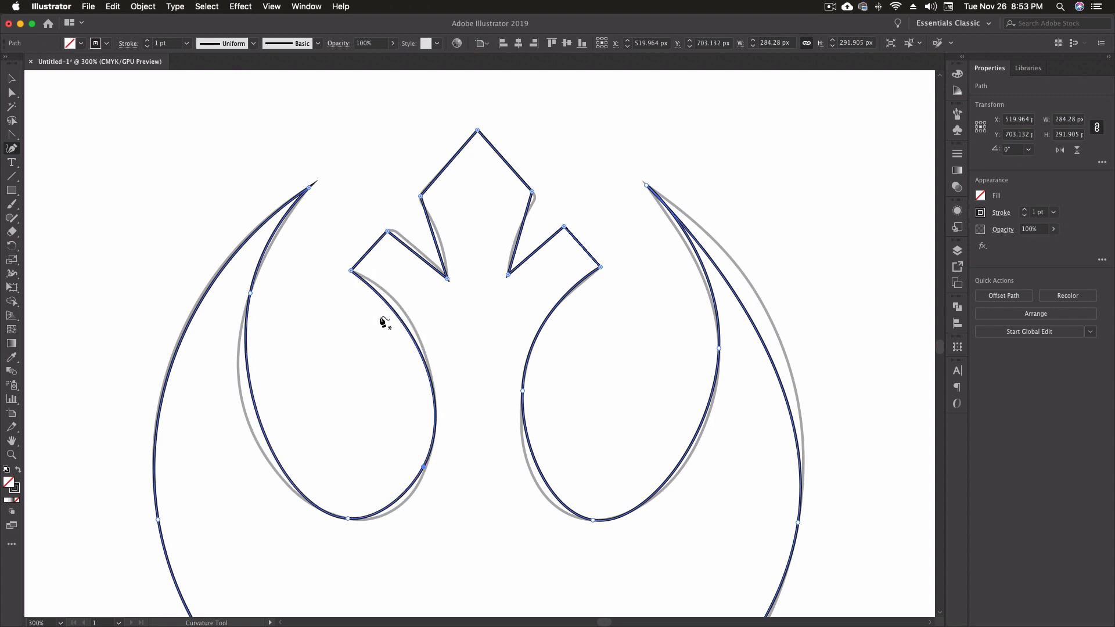
pyautogui.moveTo(349, 518); pyautogui.dragTo(371, 518)
pyautogui.moveTo(424, 466); pyautogui.dragTo(433, 440)
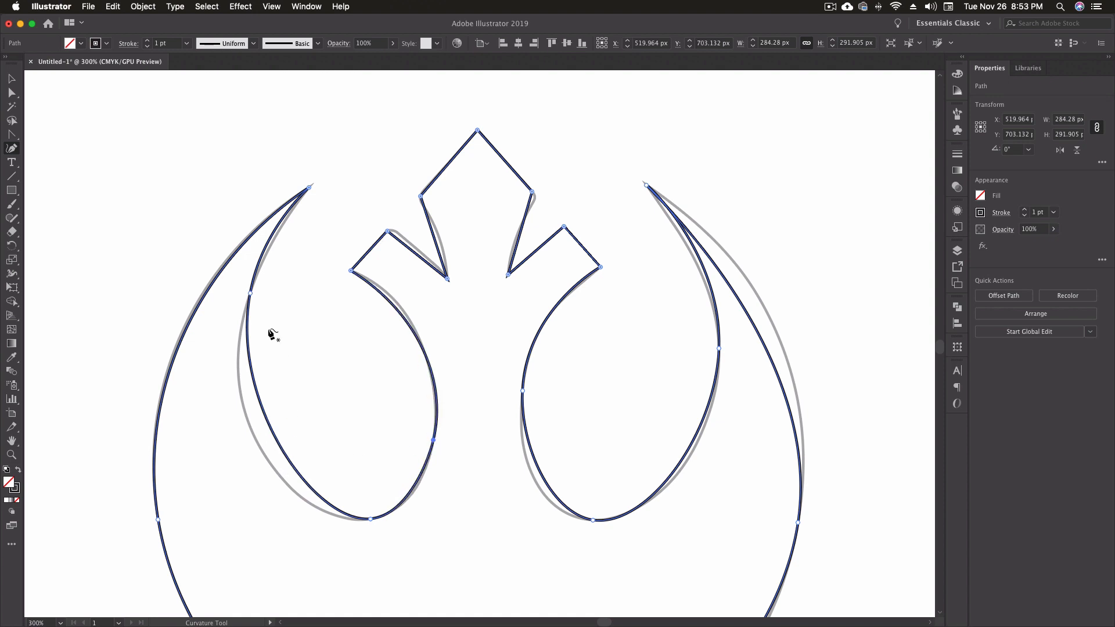
pyautogui.moveTo(251, 294); pyautogui.dragTo(251, 430)
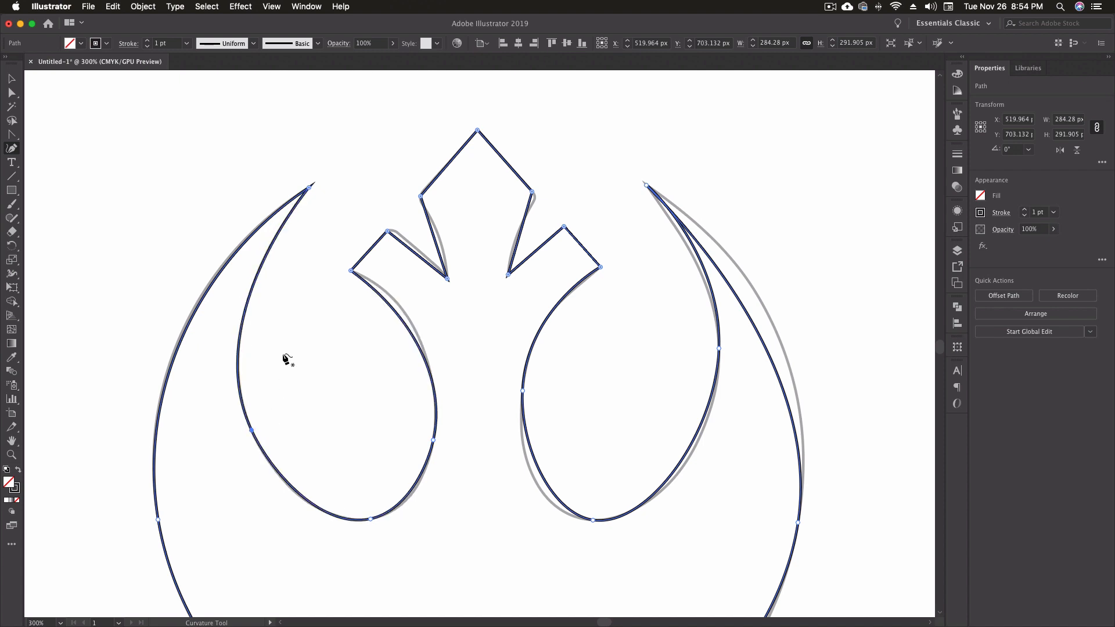
pyautogui.moveTo(434, 441)
pyautogui.mouseDown()
pyautogui.moveTo(436, 423)
pyautogui.moveTo(433, 438)
pyautogui.mouseUp()
# Add a smooth point on the left inner loop's upper-right curve, and fit it with the bottom and lower-right points to the template.
pyautogui.click(405, 323)
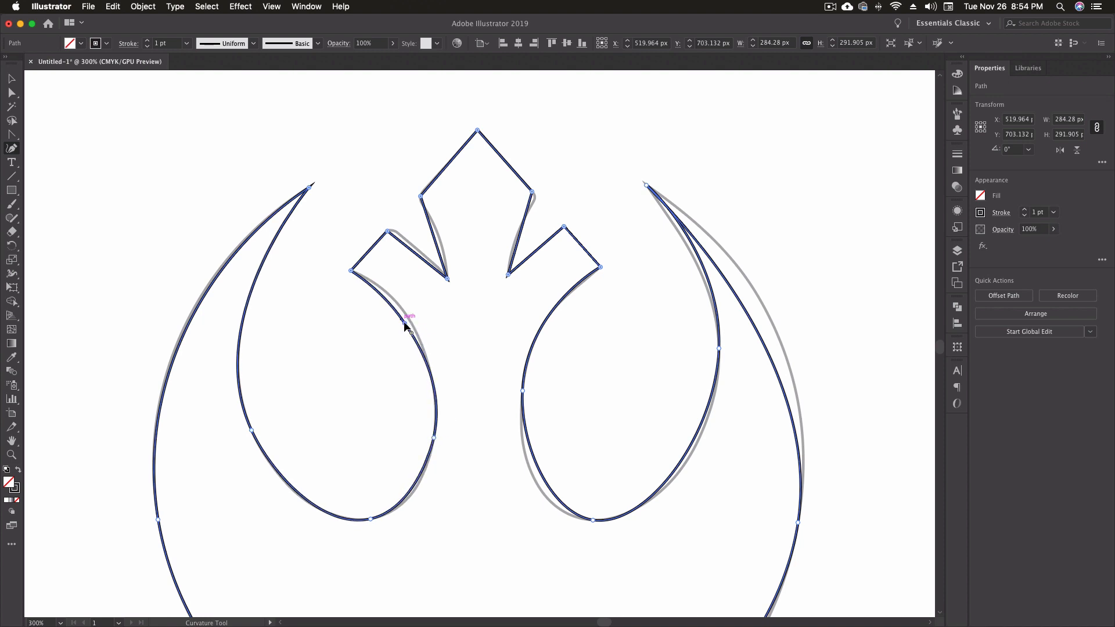
pyautogui.moveTo(405, 322); pyautogui.dragTo(409, 319)
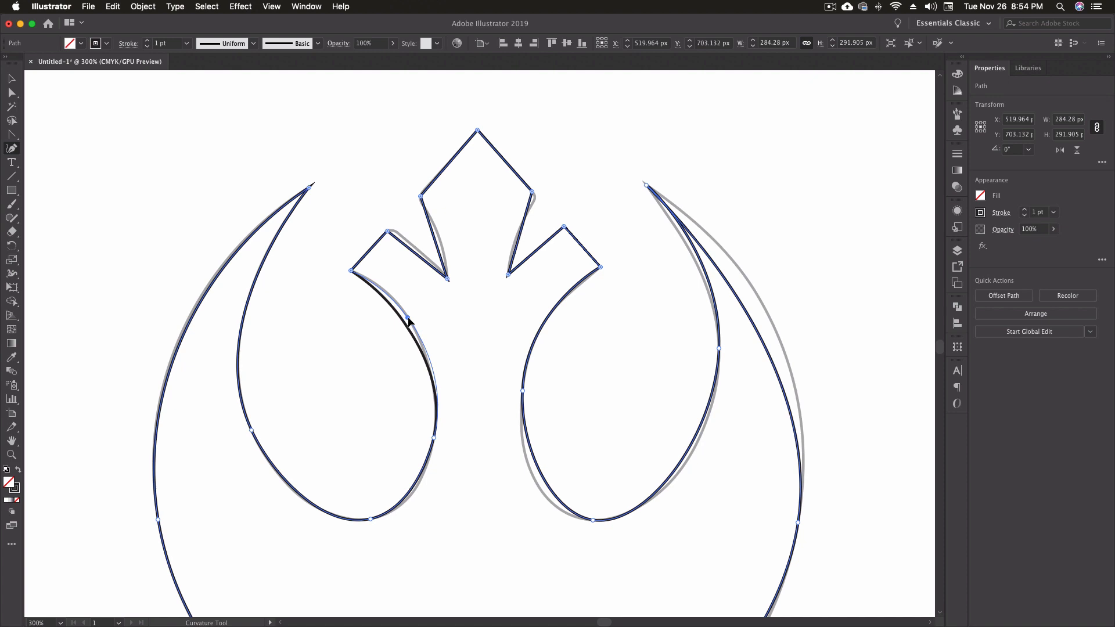
pyautogui.moveTo(407, 319); pyautogui.dragTo(408, 317)
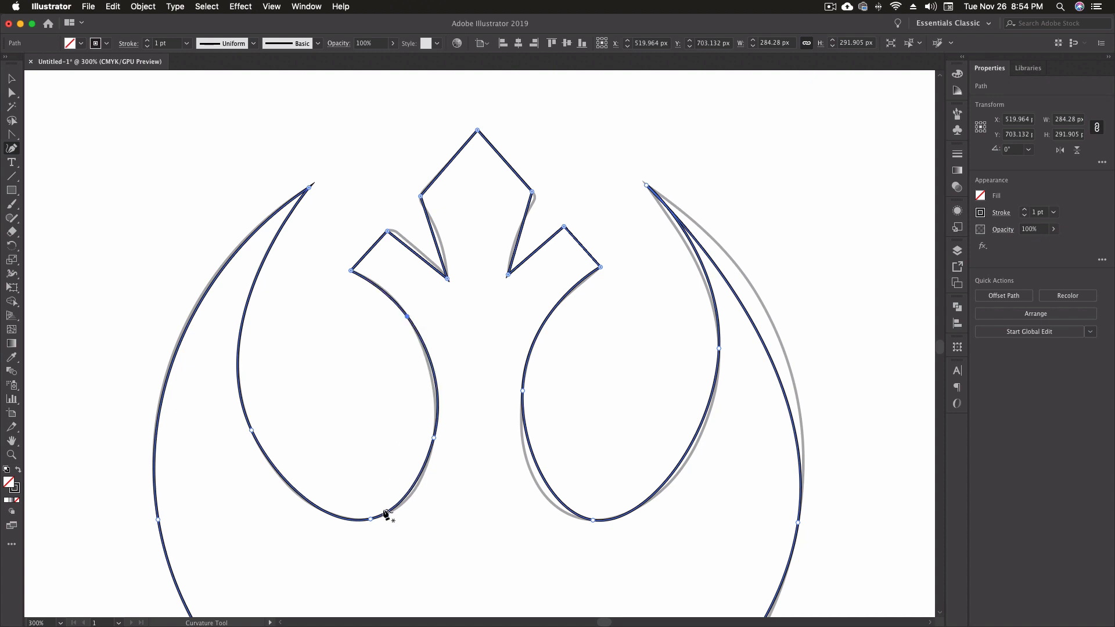
pyautogui.moveTo(371, 519); pyautogui.dragTo(362, 520)
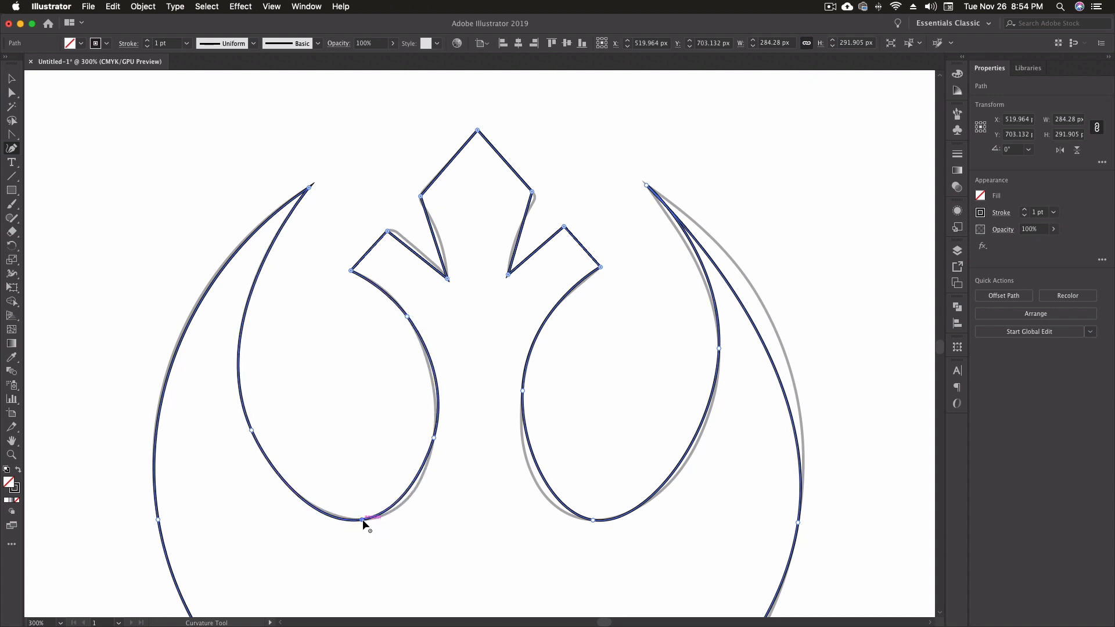
pyautogui.click(419, 480)
pyautogui.moveTo(408, 317); pyautogui.dragTo(416, 332)
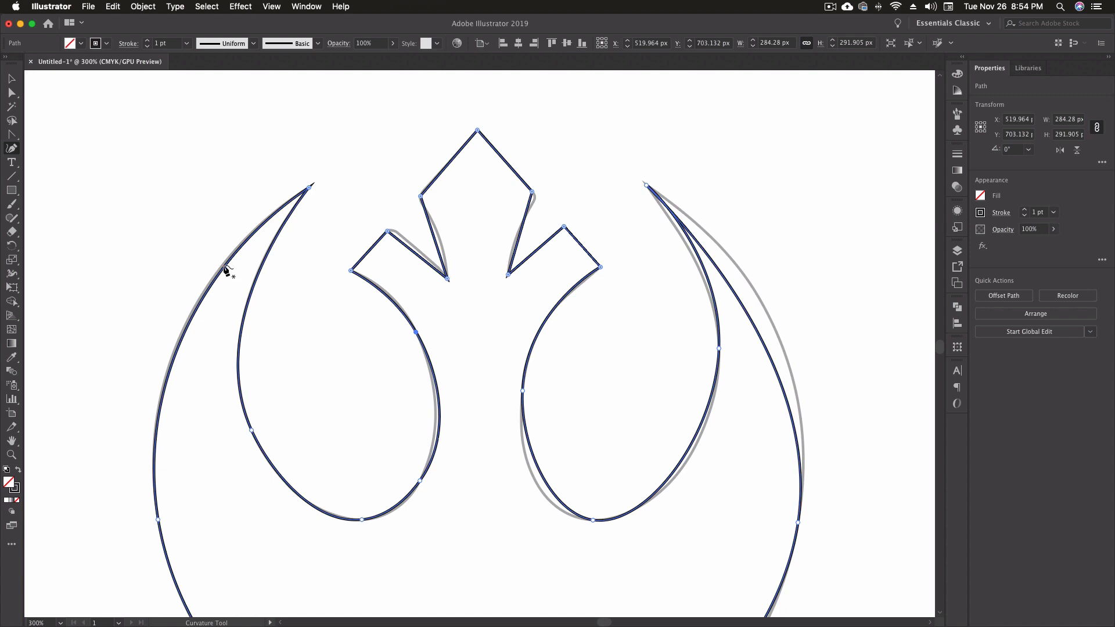
pyautogui.click(12, 134)
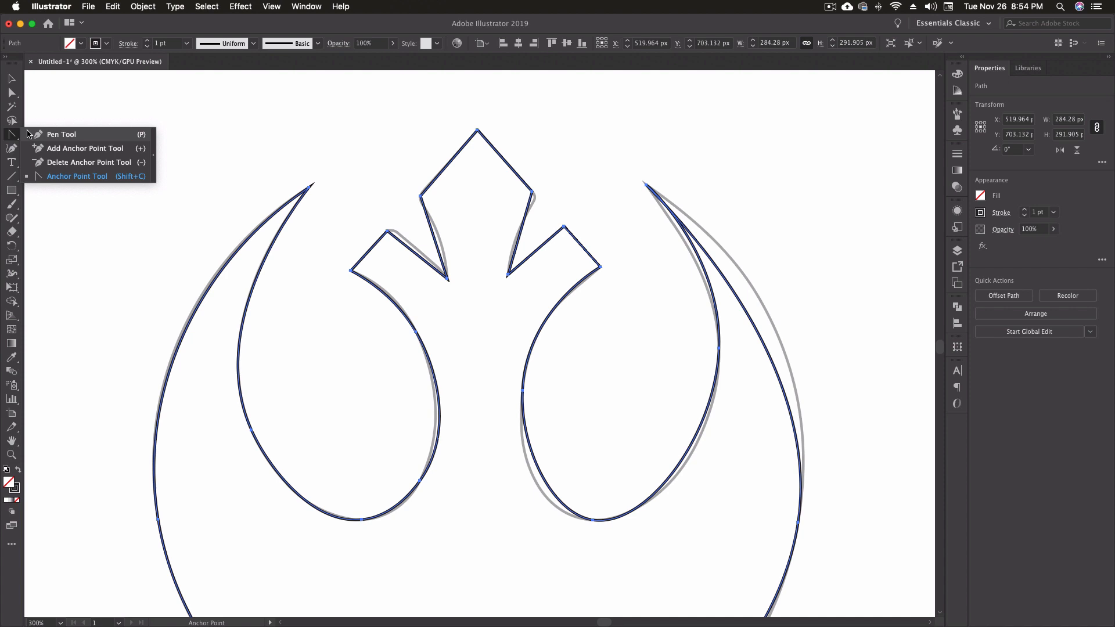
pyautogui.click(55, 134)
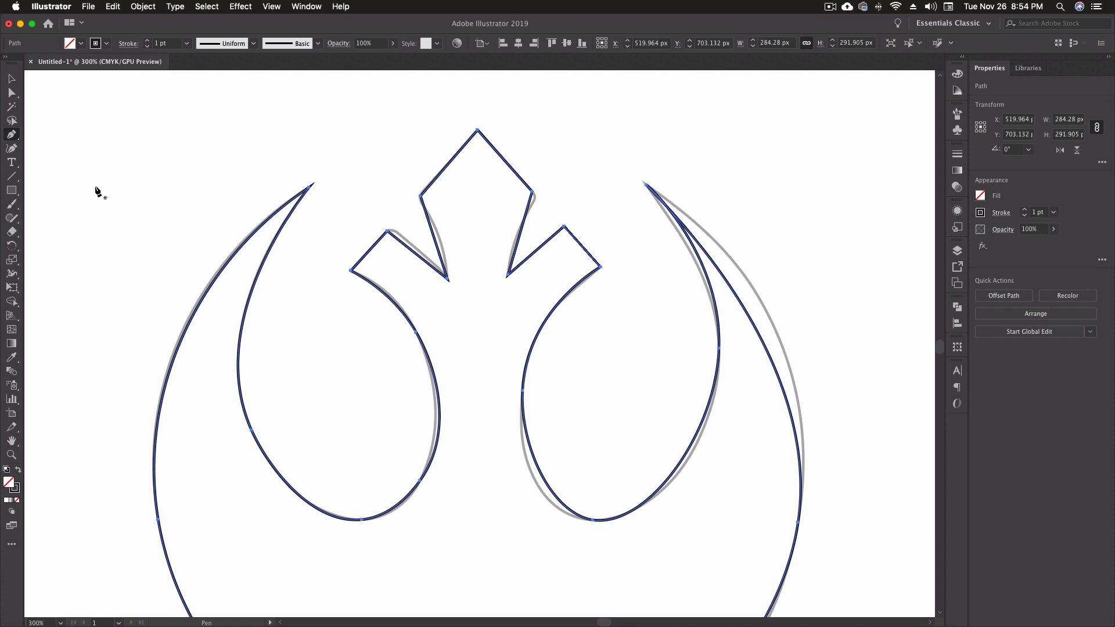
pyautogui.click(11, 148)
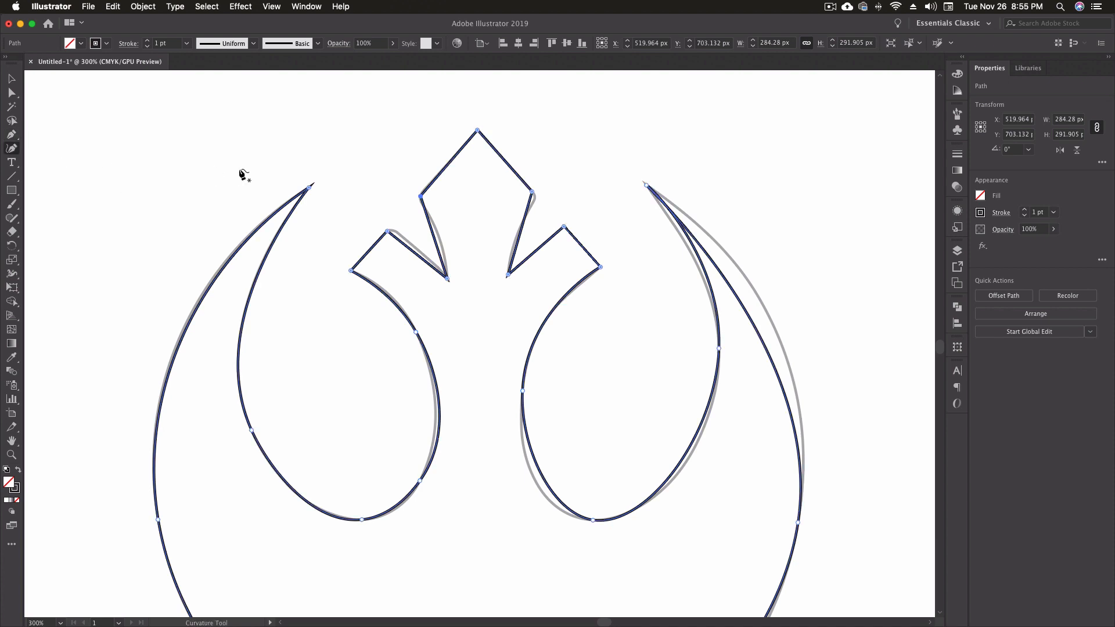